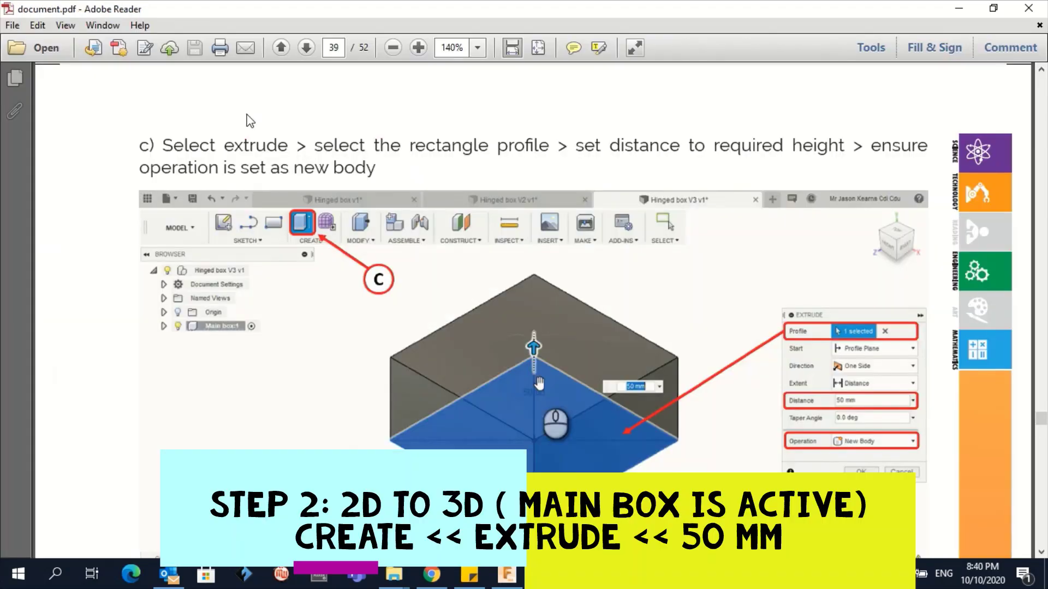
Step: Following the PDF instruction, switch to Fusion 360 and extrude the square sketch profile of the main box 50 mm as a new body
{"action": "left_click_drag", "start_coordinate": [191, 145], "coordinate": [385, 146]}
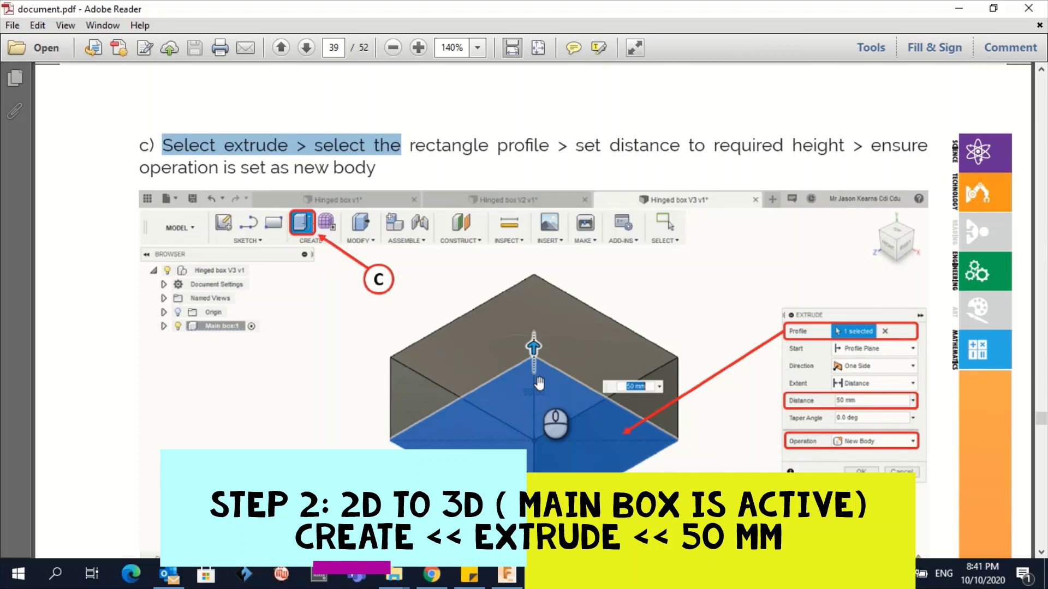
{"action": "left_click", "coordinate": [506, 574]}
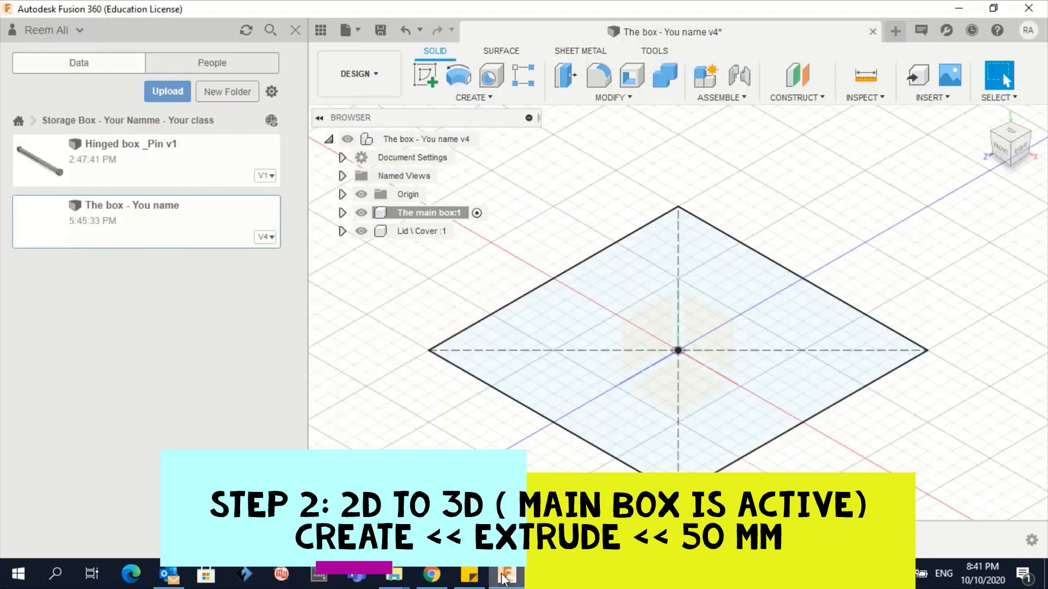
{"action": "left_click", "coordinate": [502, 98]}
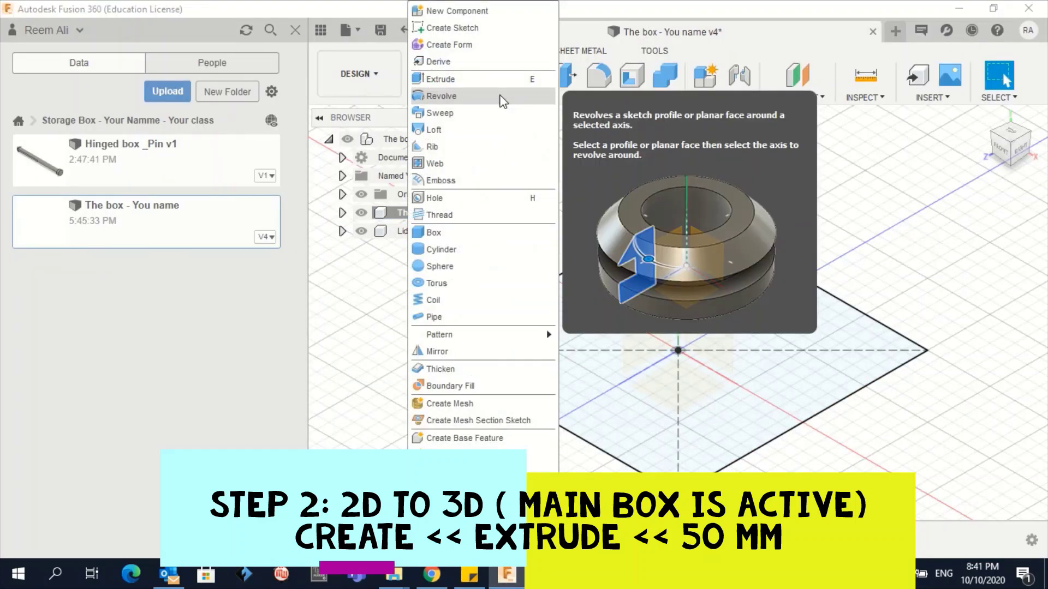
{"action": "left_click", "coordinate": [453, 82]}
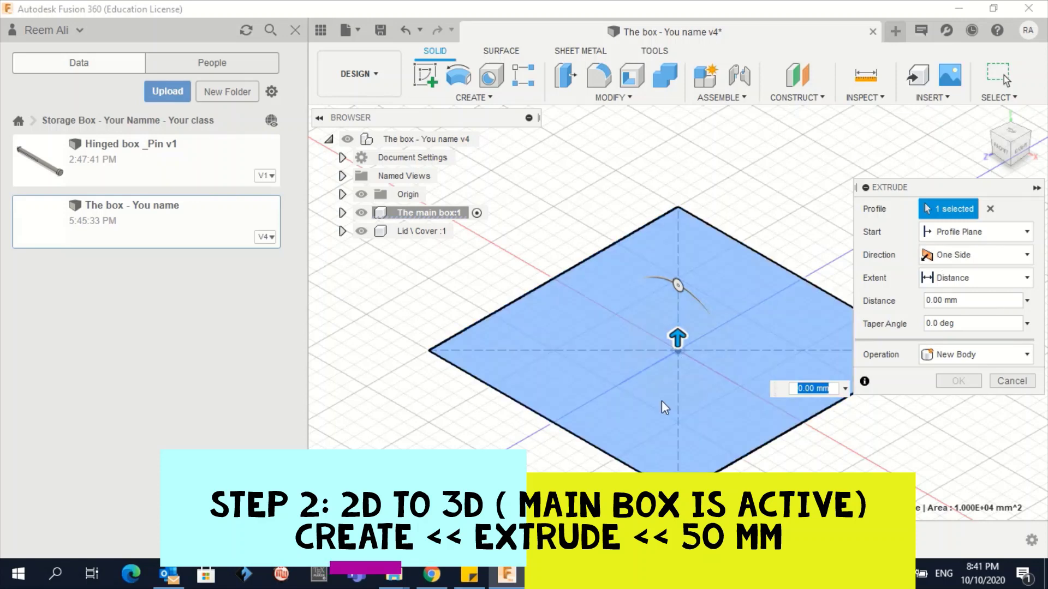
{"action": "left_click", "coordinate": [780, 320]}
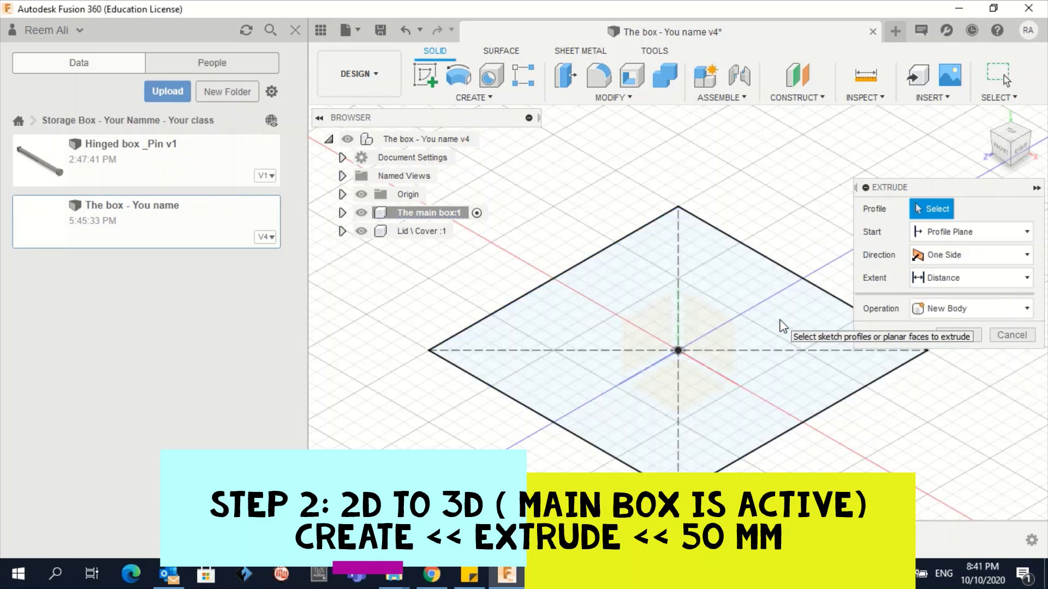
{"action": "left_click", "coordinate": [731, 296]}
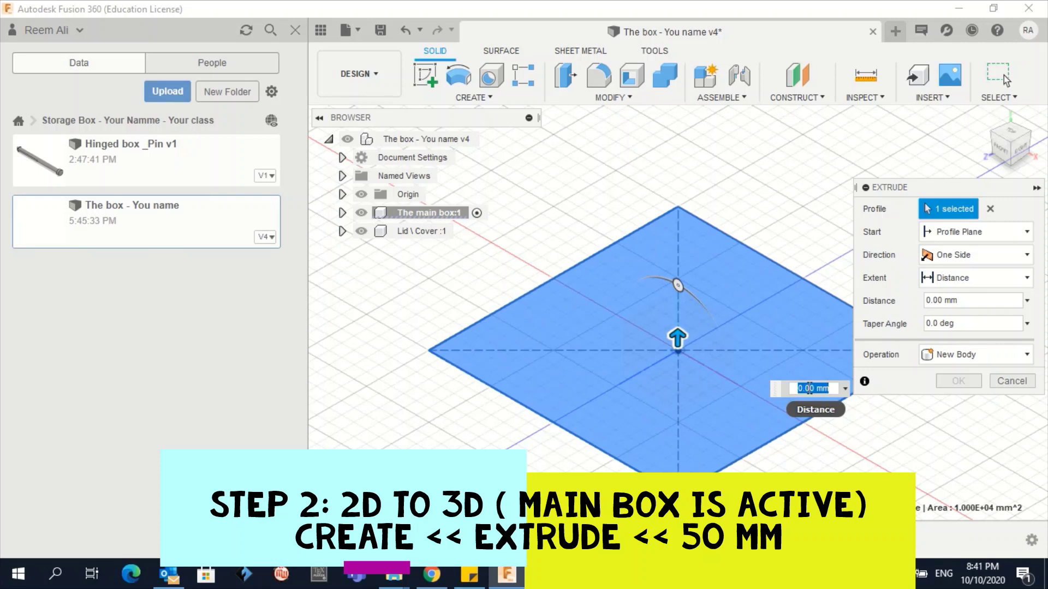
{"action": "type", "text": "50"}
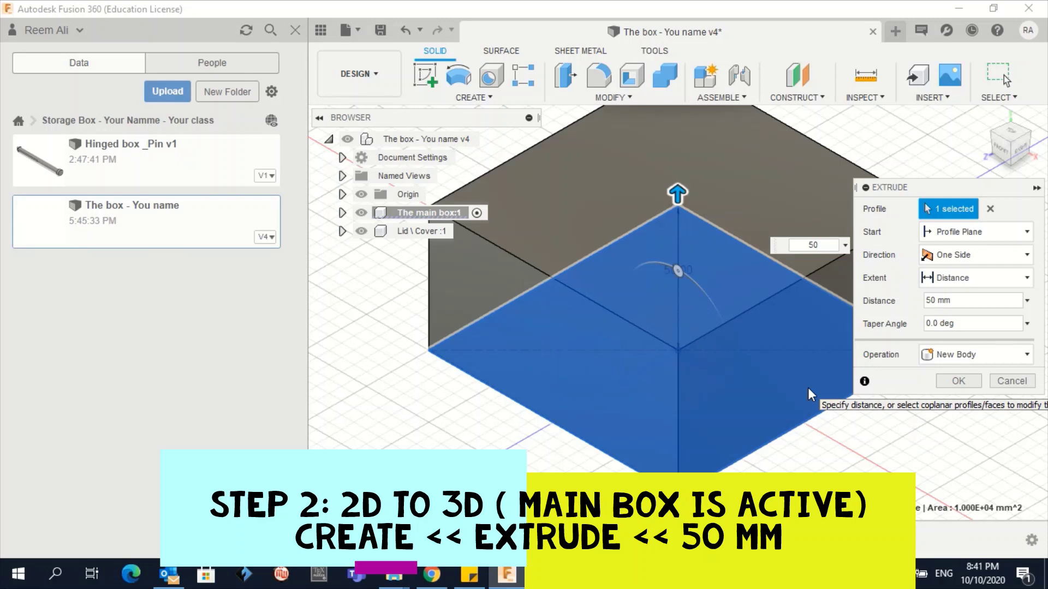
{"action": "key", "text": "Return"}
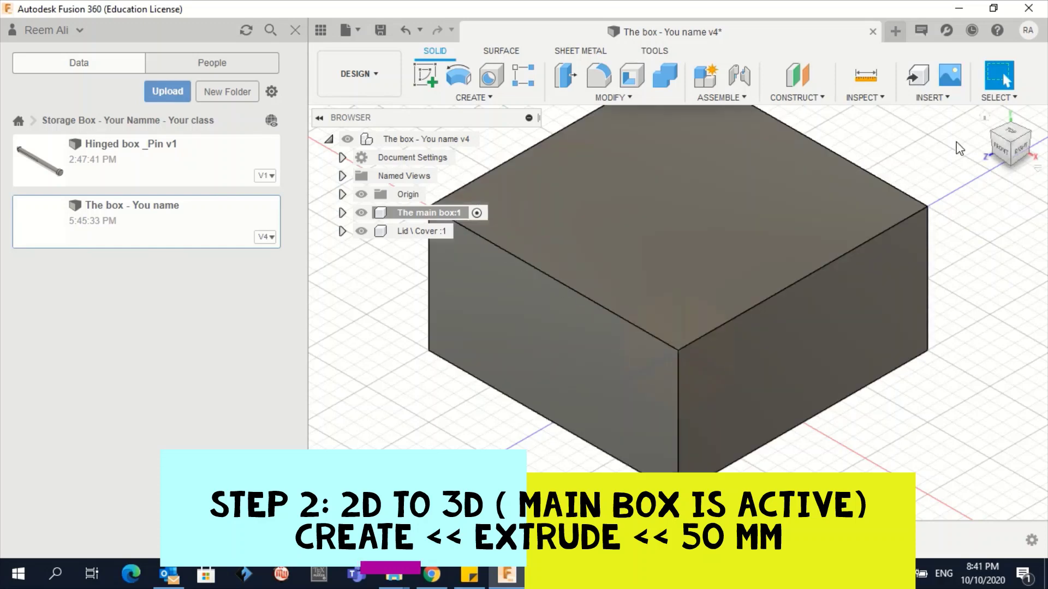
{"action": "left_click", "coordinate": [986, 116]}
Step: Check the lid component instruction in the PDF, then activate the Lid \ Cover component in Fusion 360
{"action": "key", "text": "alt+Tab"}
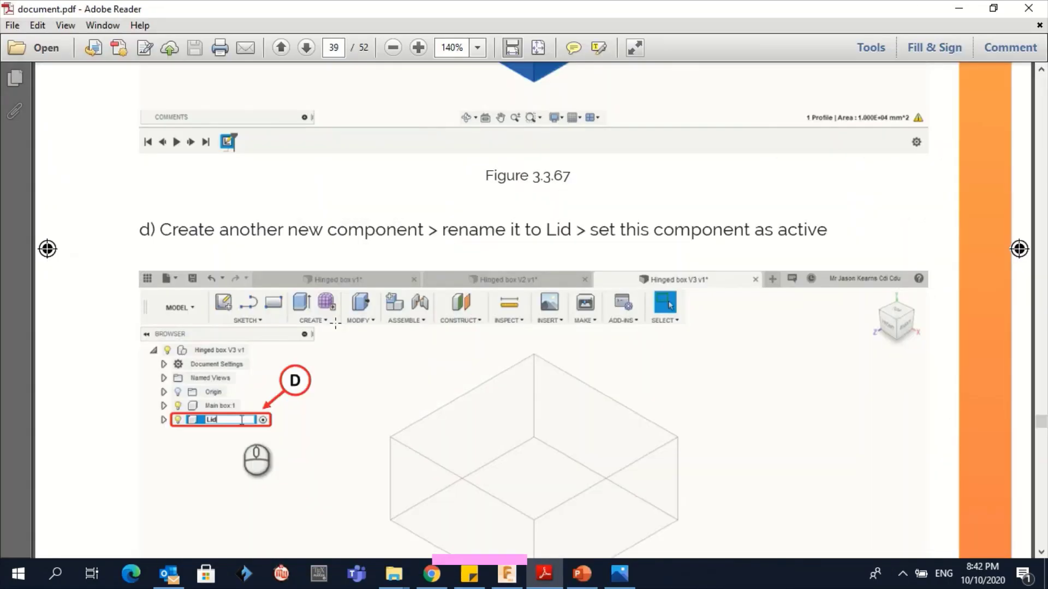
{"action": "scroll", "coordinate": [334, 320], "scroll_direction": "down", "scroll_amount": 1}
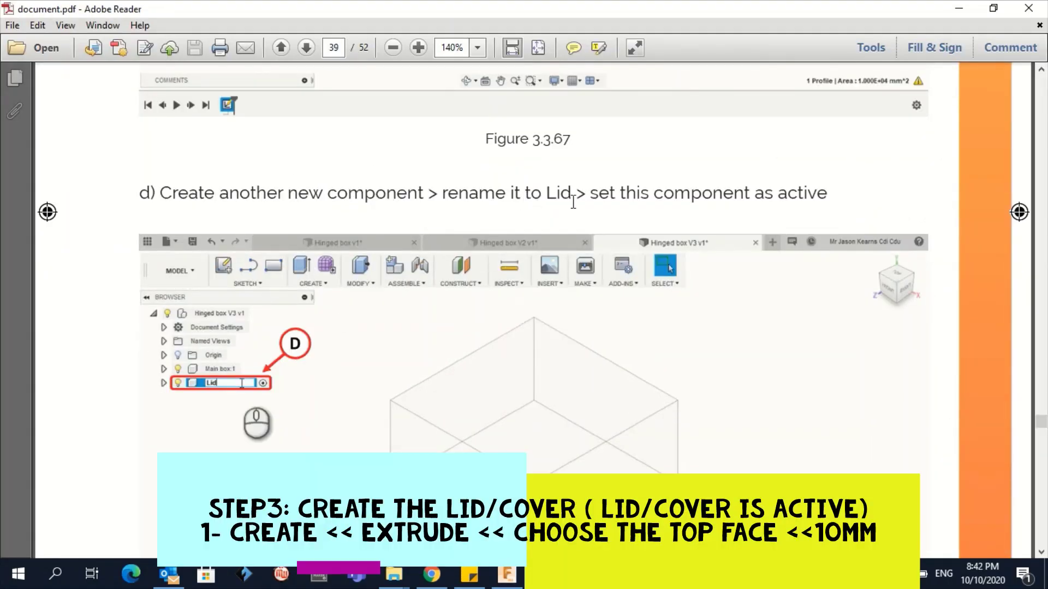
{"action": "scroll", "coordinate": [573, 203], "scroll_direction": "down", "scroll_amount": 3}
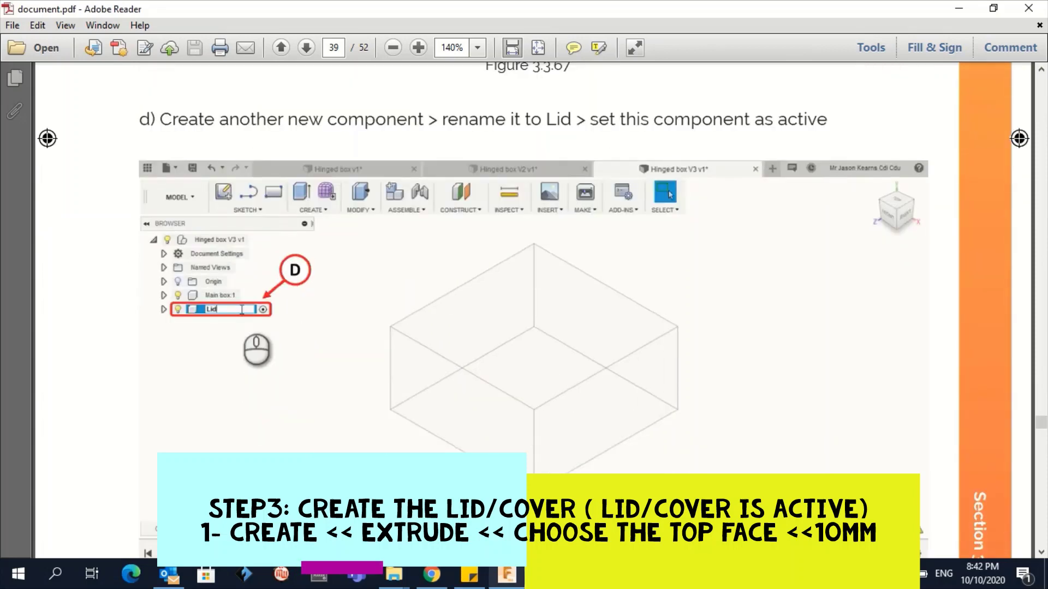
{"action": "left_click", "coordinate": [506, 574]}
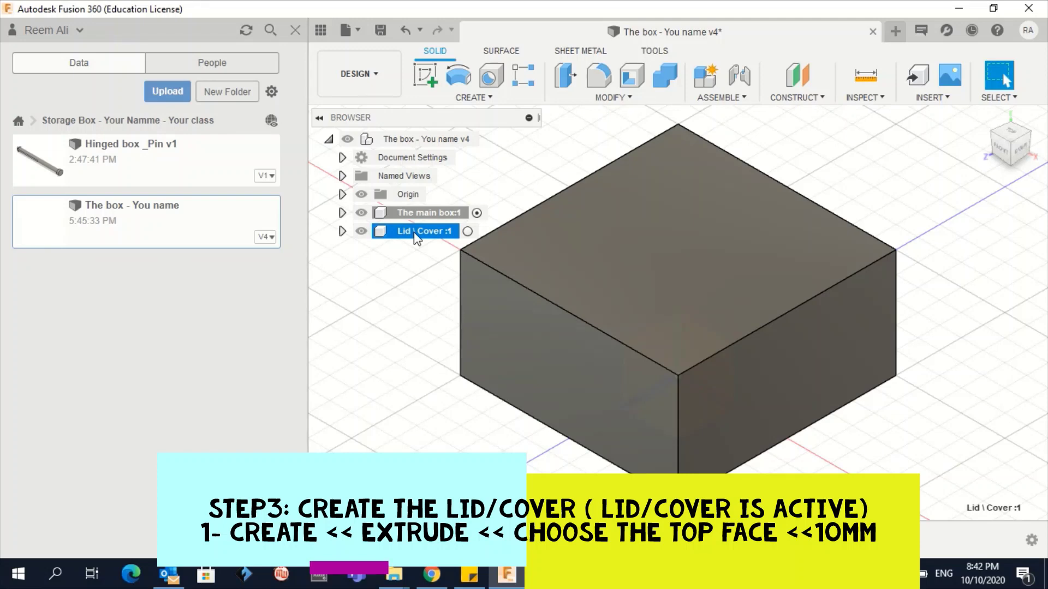
{"action": "left_click", "coordinate": [468, 231]}
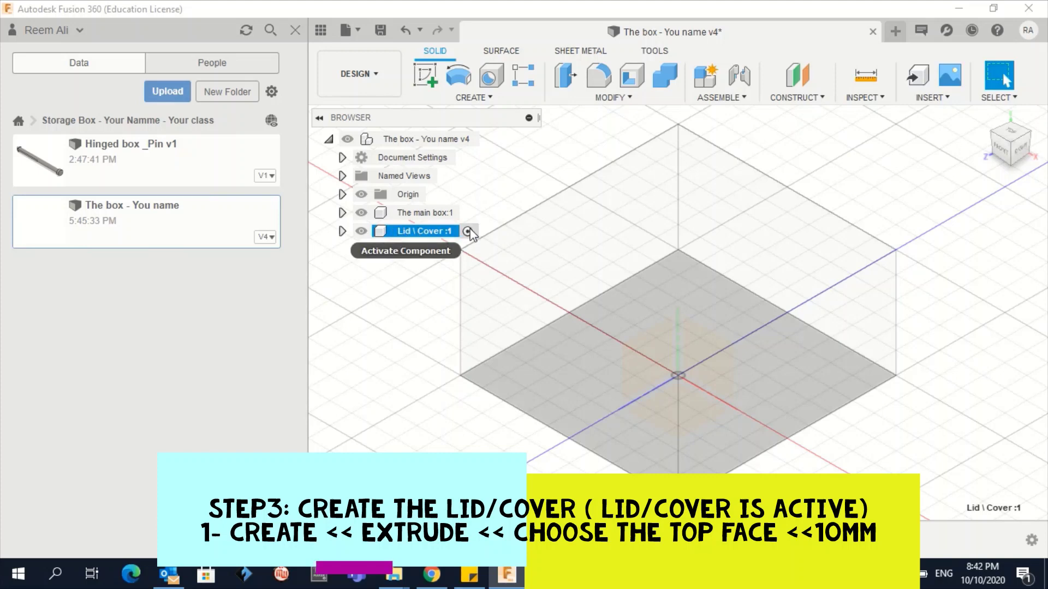
Step: Check the lid extrusion instruction in the PDF, then extrude the main box's top face 10 mm as a new body in Fusion 360
{"action": "key", "text": "alt+Tab"}
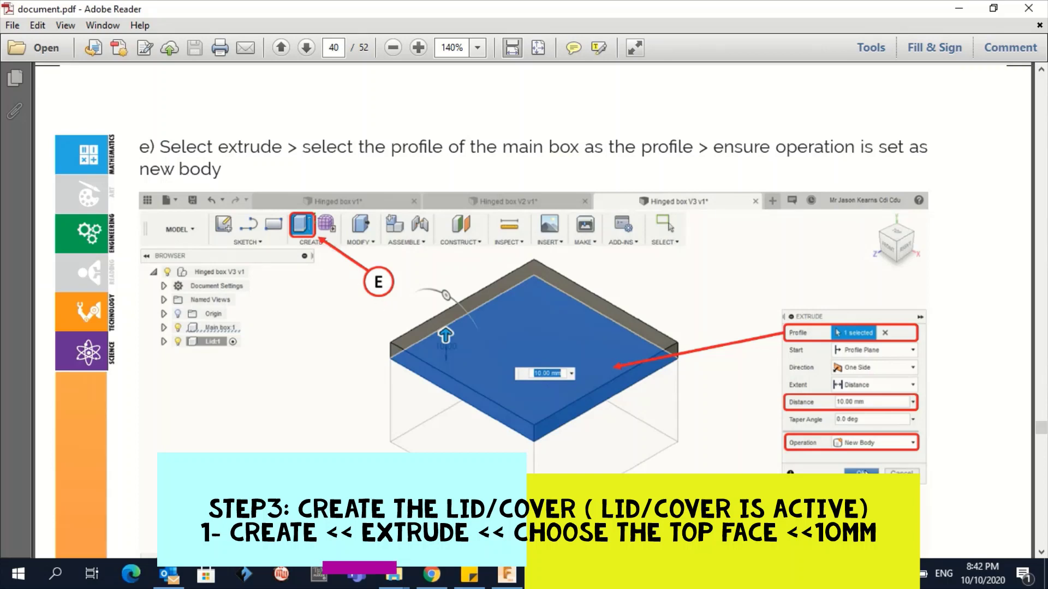
{"action": "left_click", "coordinate": [507, 574]}
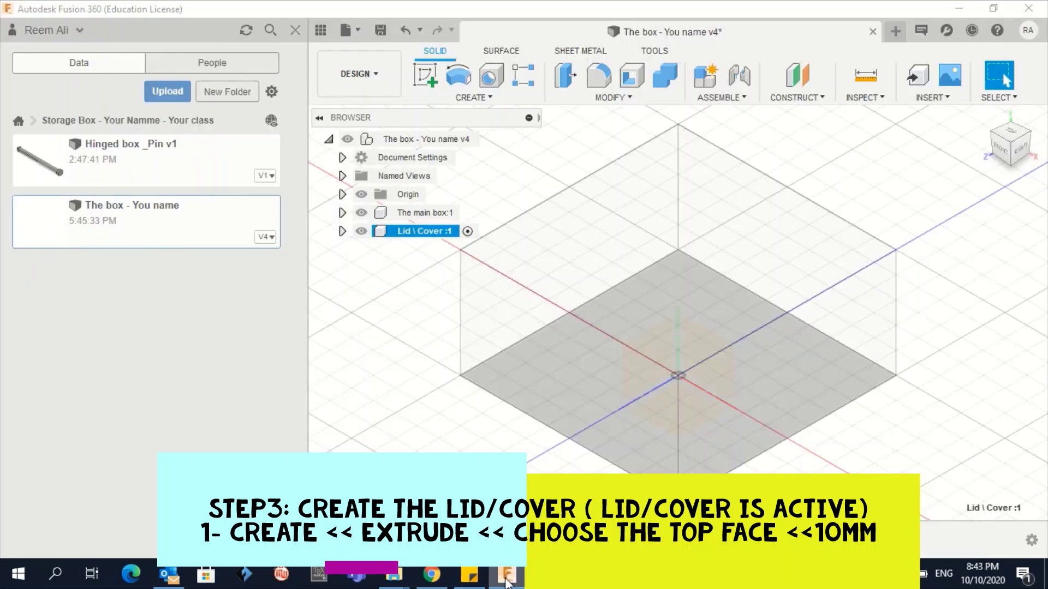
{"action": "left_click", "coordinate": [470, 98]}
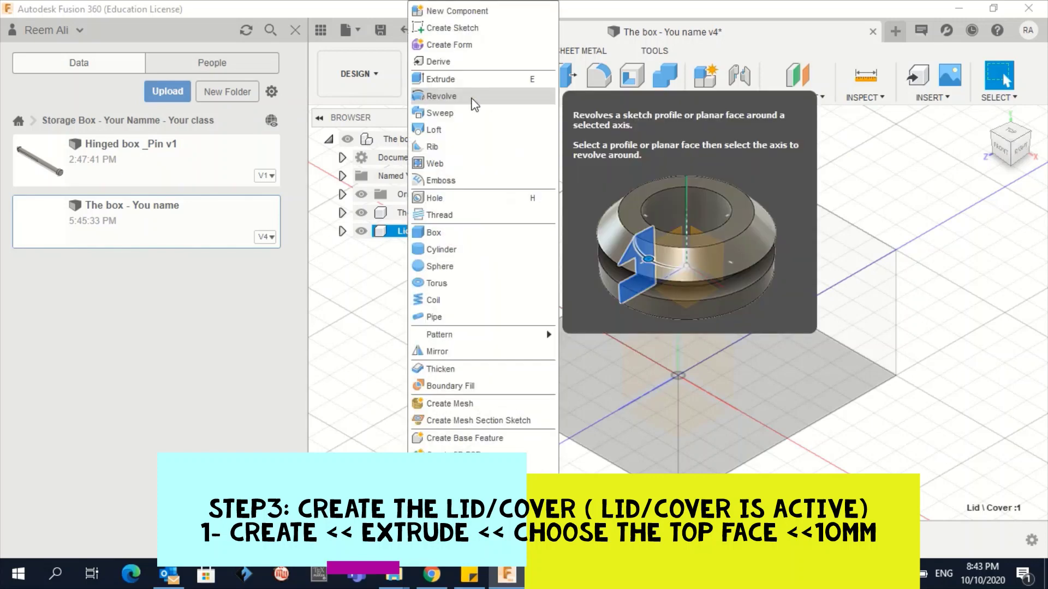
{"action": "left_click", "coordinate": [472, 80]}
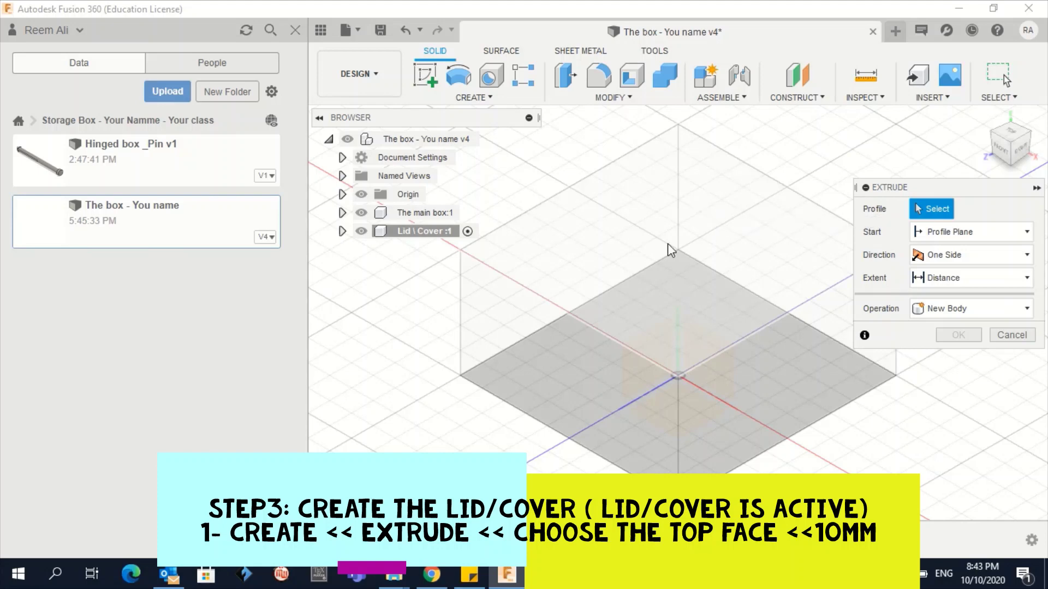
{"action": "left_click", "coordinate": [649, 277]}
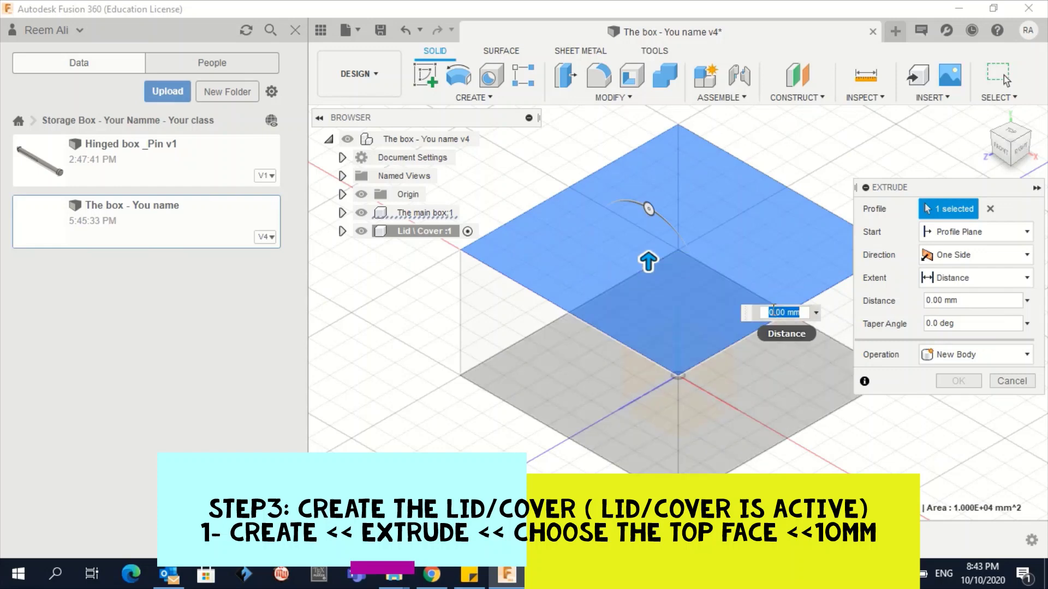
{"action": "type", "text": "10"}
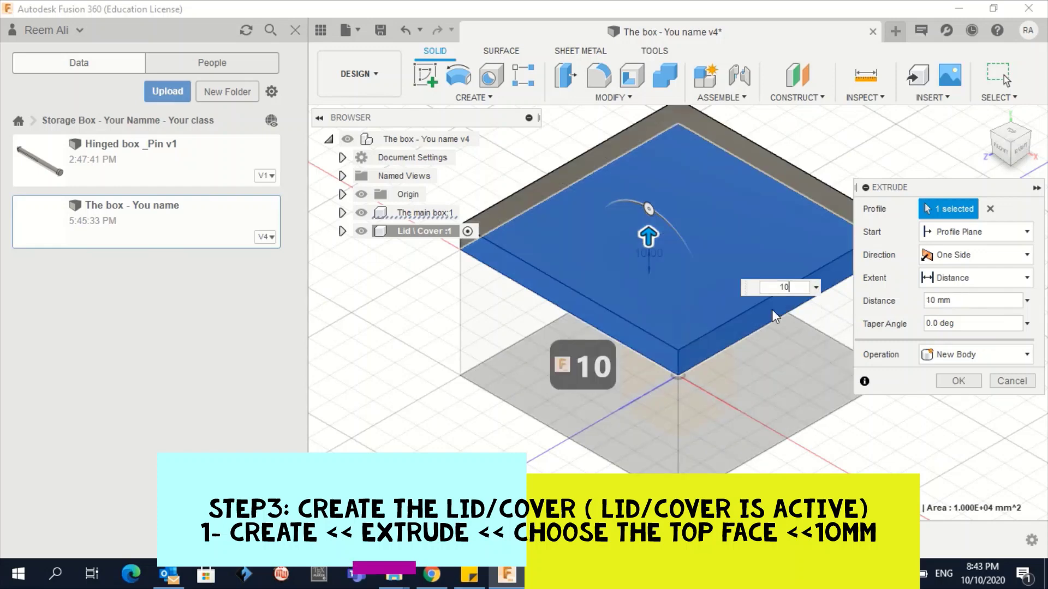
{"action": "key", "text": "Return"}
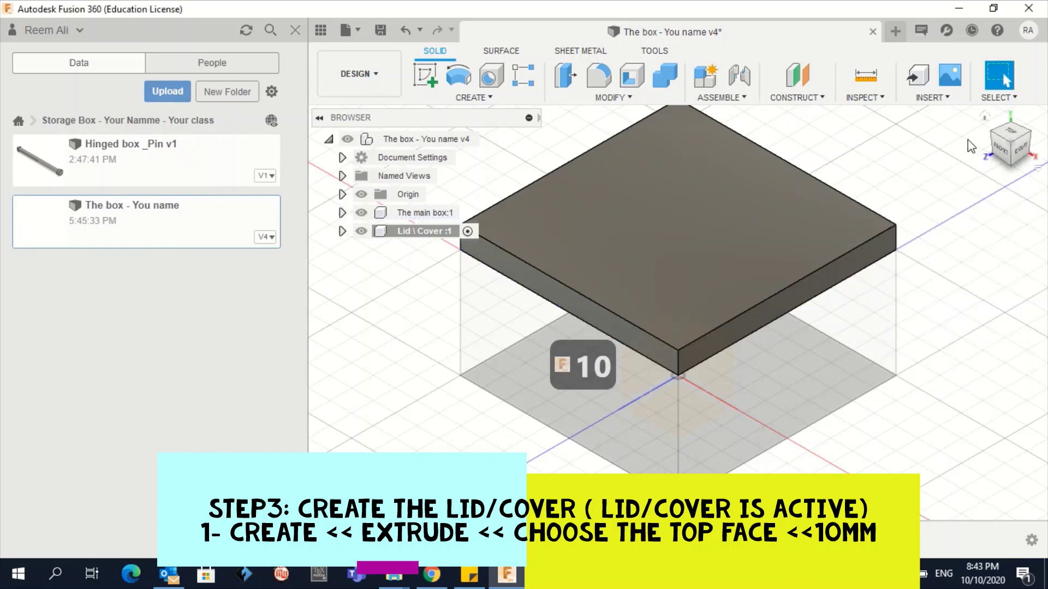
{"action": "left_click", "coordinate": [986, 117]}
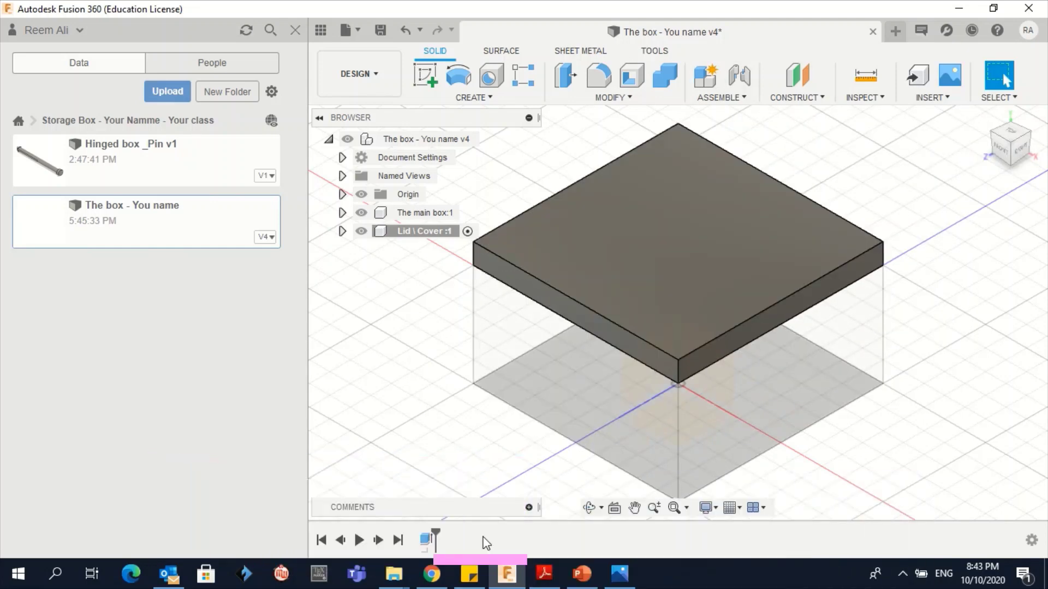
Step: Check the shell instruction in the PDF, then activate the main box component and hide the Lid \ Cover component in Fusion 360
{"action": "left_click", "coordinate": [544, 573]}
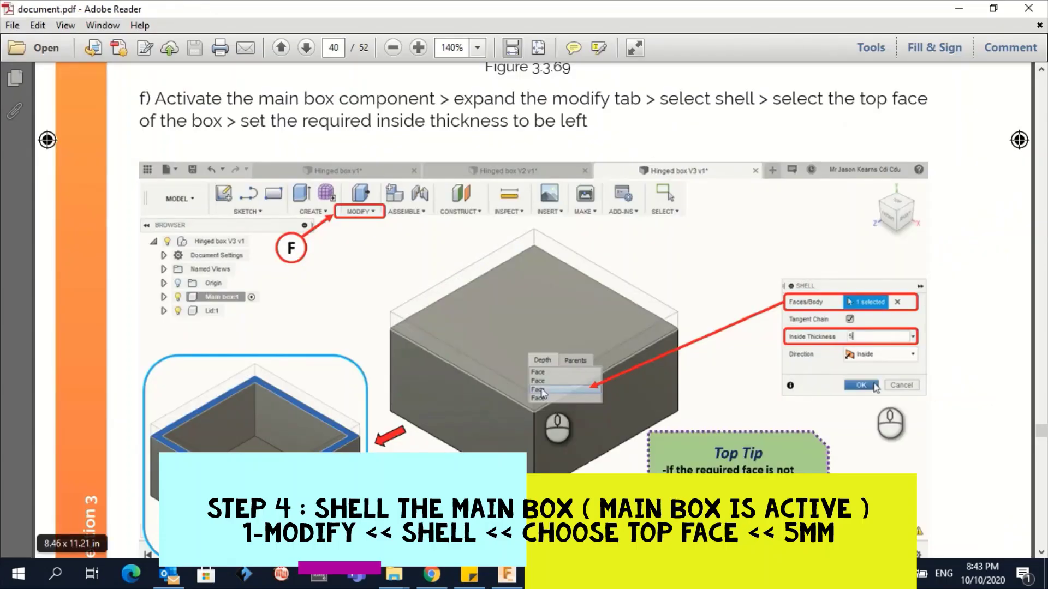
{"action": "left_click", "coordinate": [517, 573]}
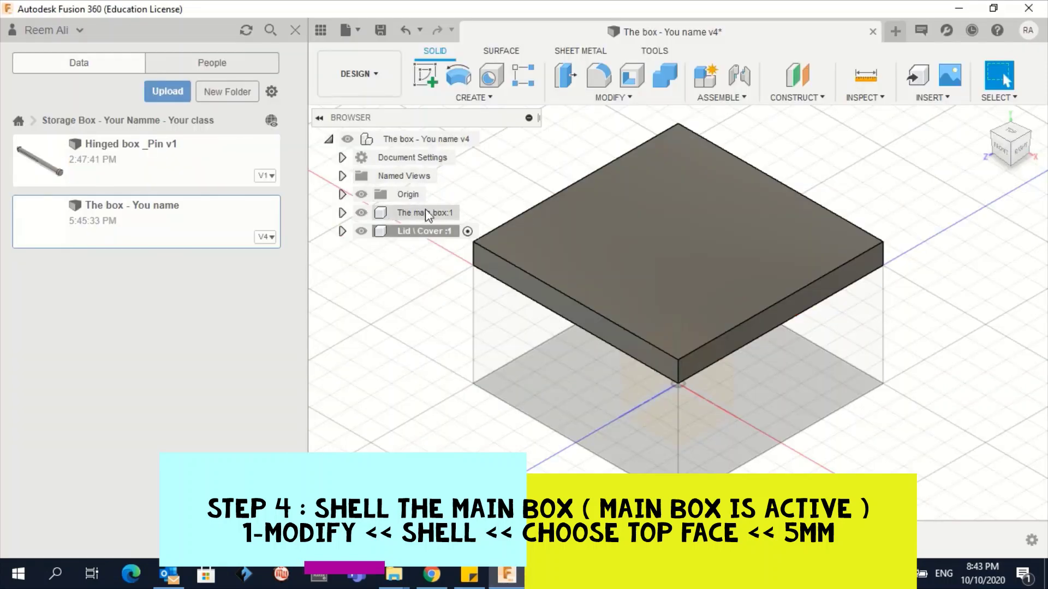
{"action": "left_click", "coordinate": [466, 213]}
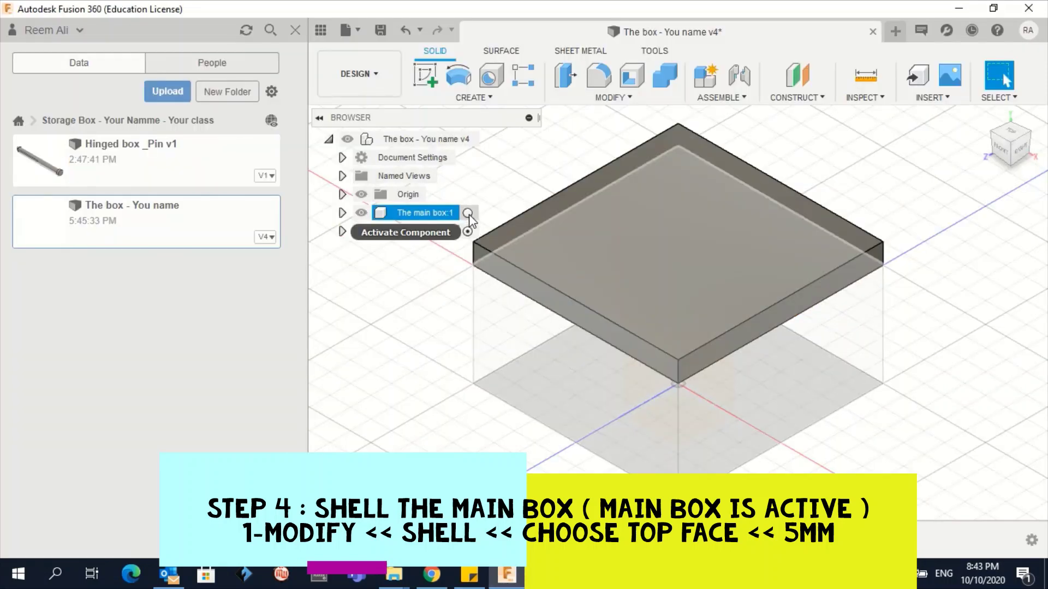
{"action": "left_click", "coordinate": [467, 214]}
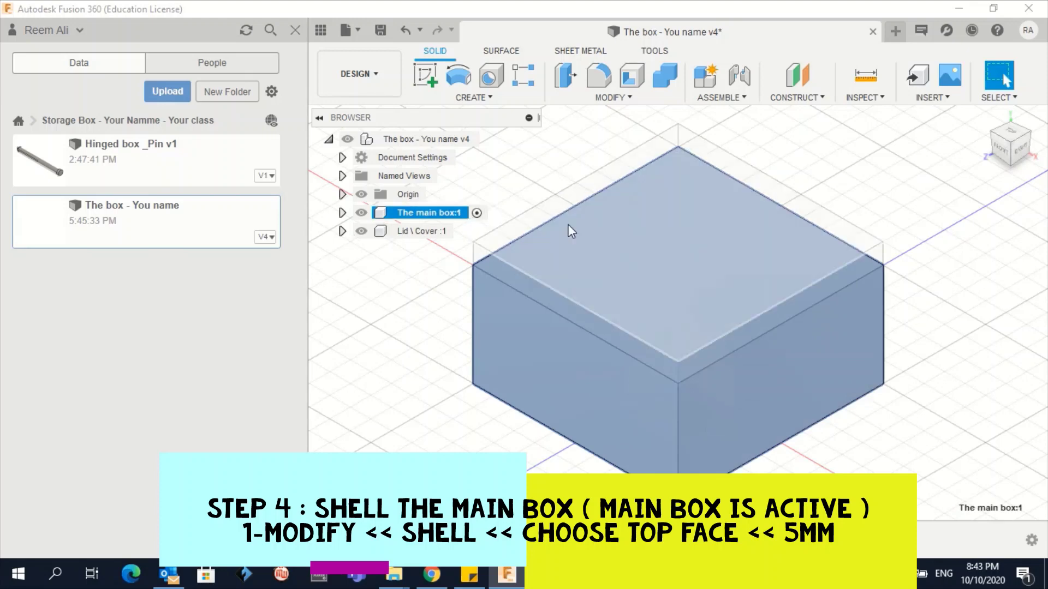
{"action": "left_click", "coordinate": [409, 339]}
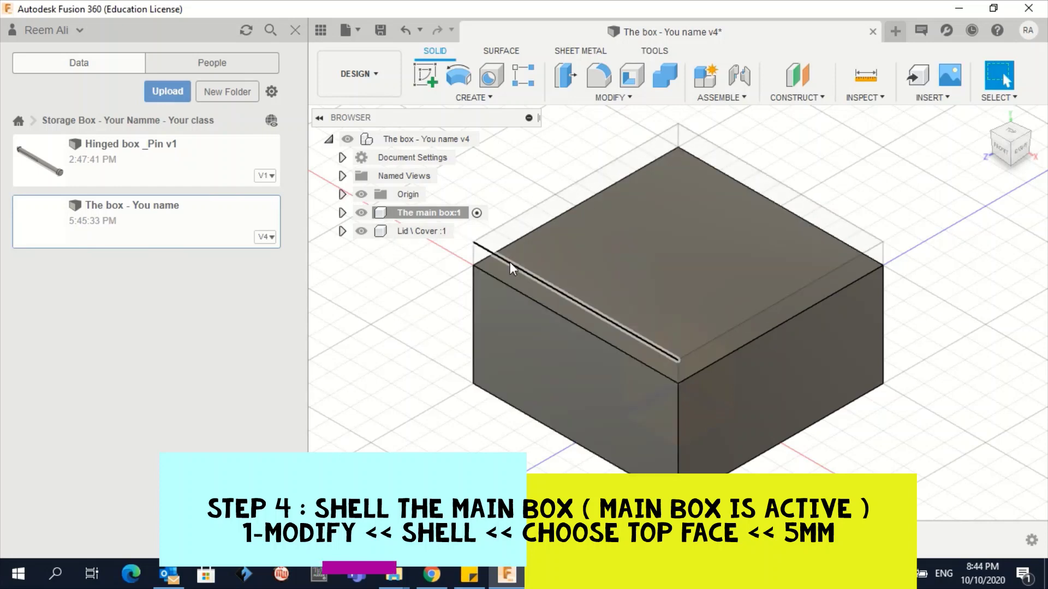
{"action": "left_click", "coordinate": [415, 231]}
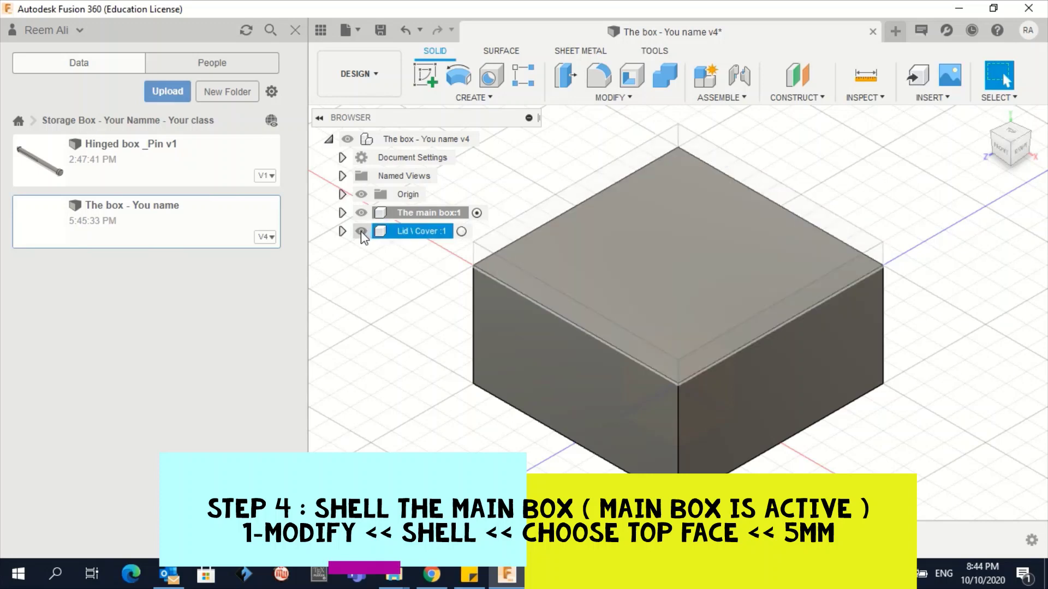
{"action": "left_click", "coordinate": [362, 231]}
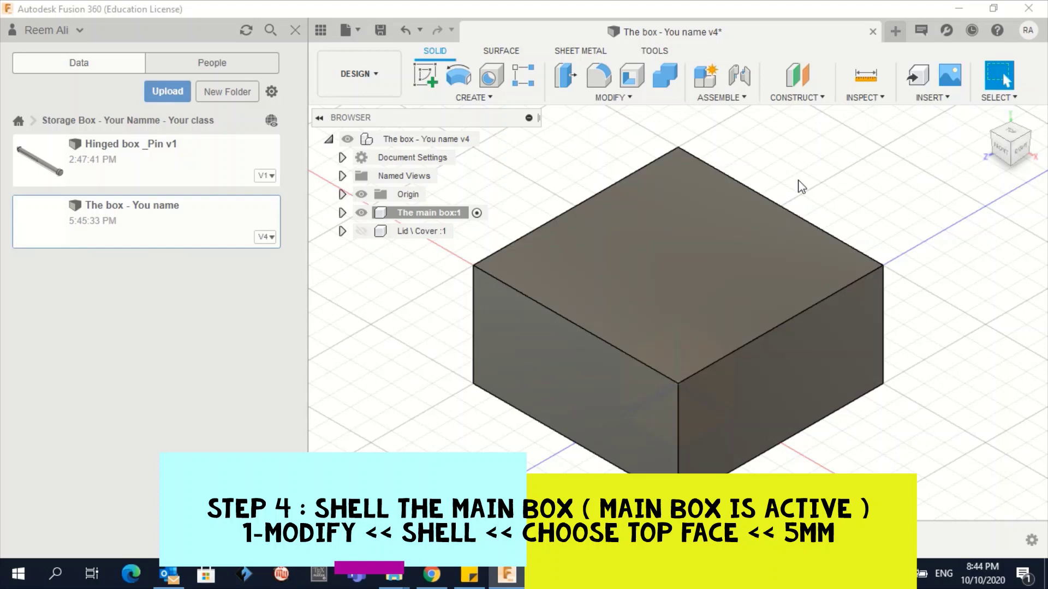
Step: Shell the main box through its top face with a 5 mm inside thickness
{"action": "left_click", "coordinate": [644, 105]}
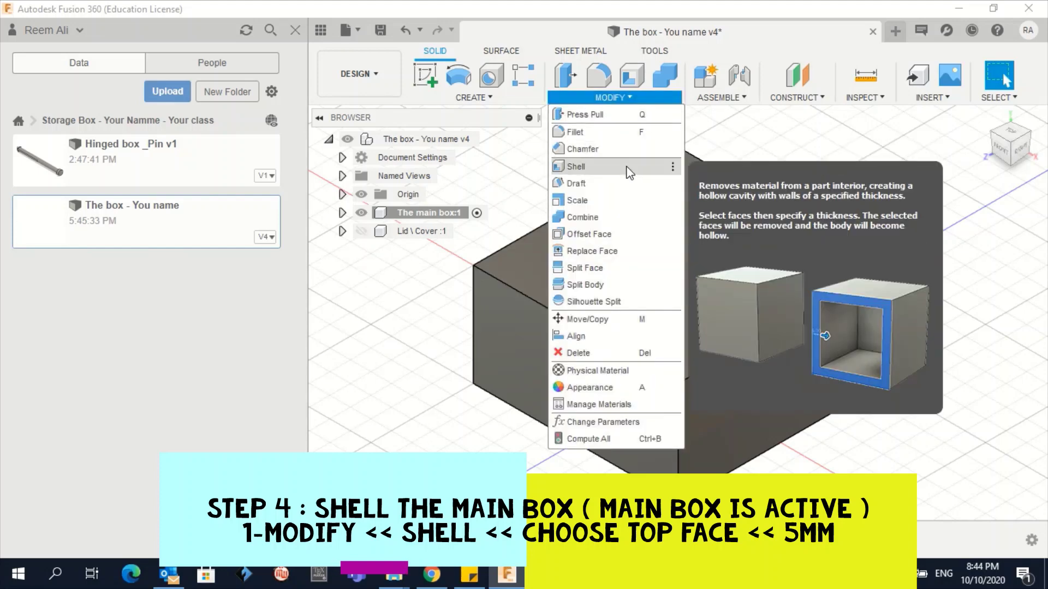
{"action": "left_click", "coordinate": [628, 168]}
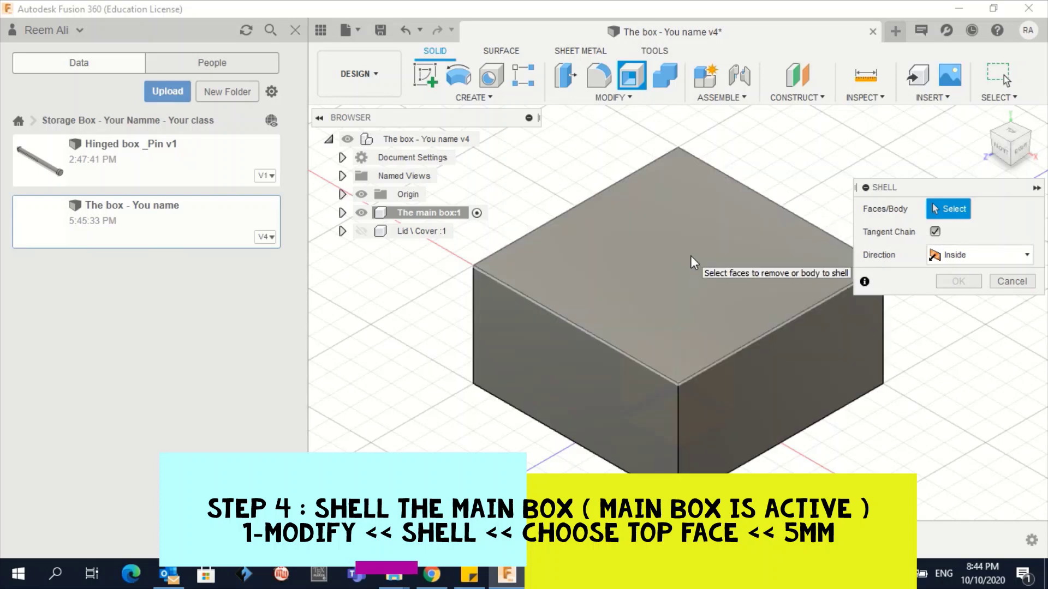
{"action": "left_click", "coordinate": [690, 258]}
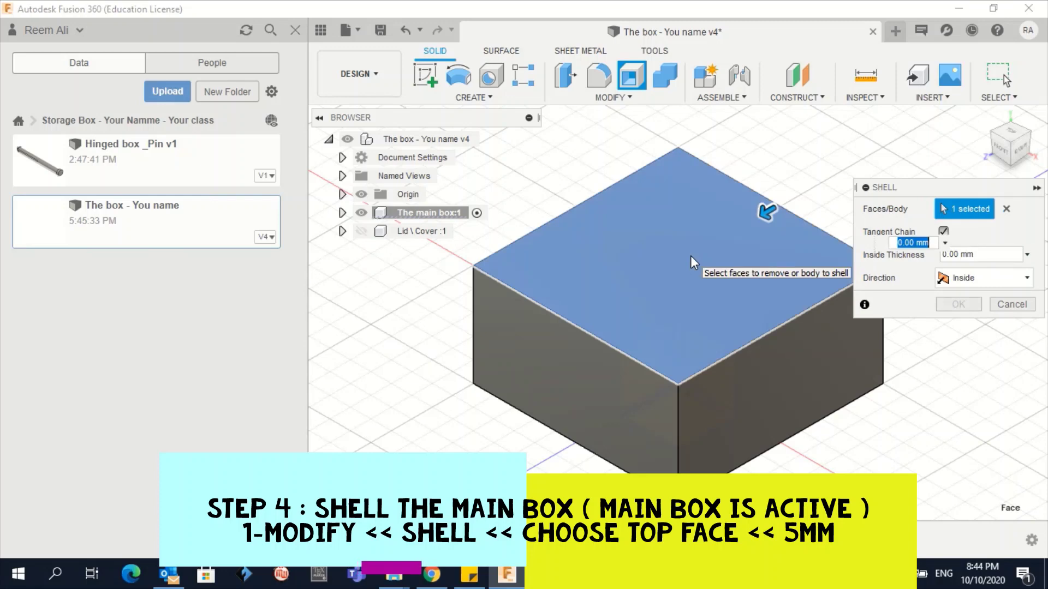
{"action": "type", "text": "5"}
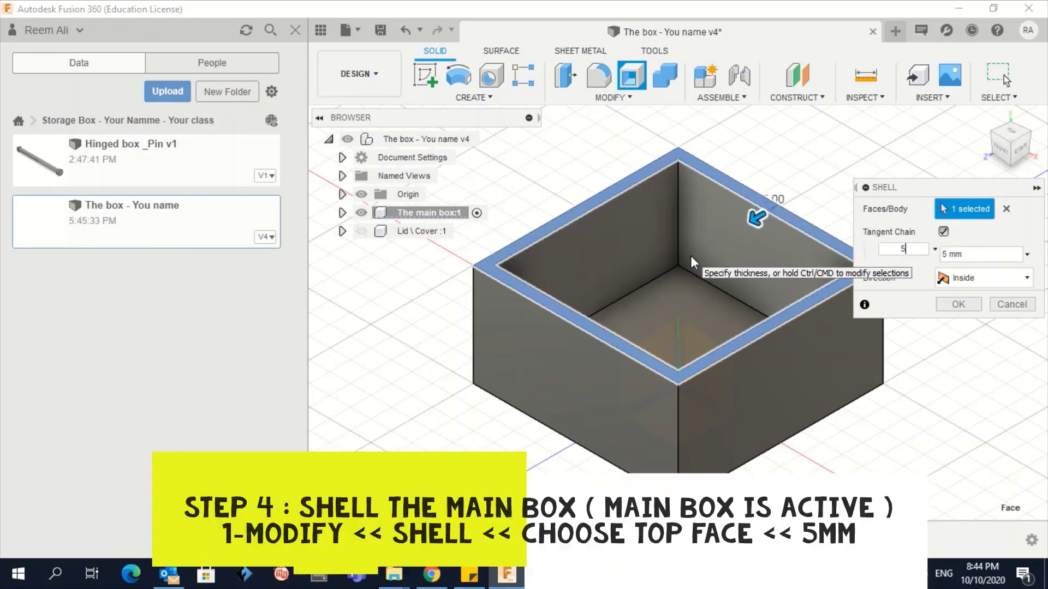
{"action": "key", "text": "Return"}
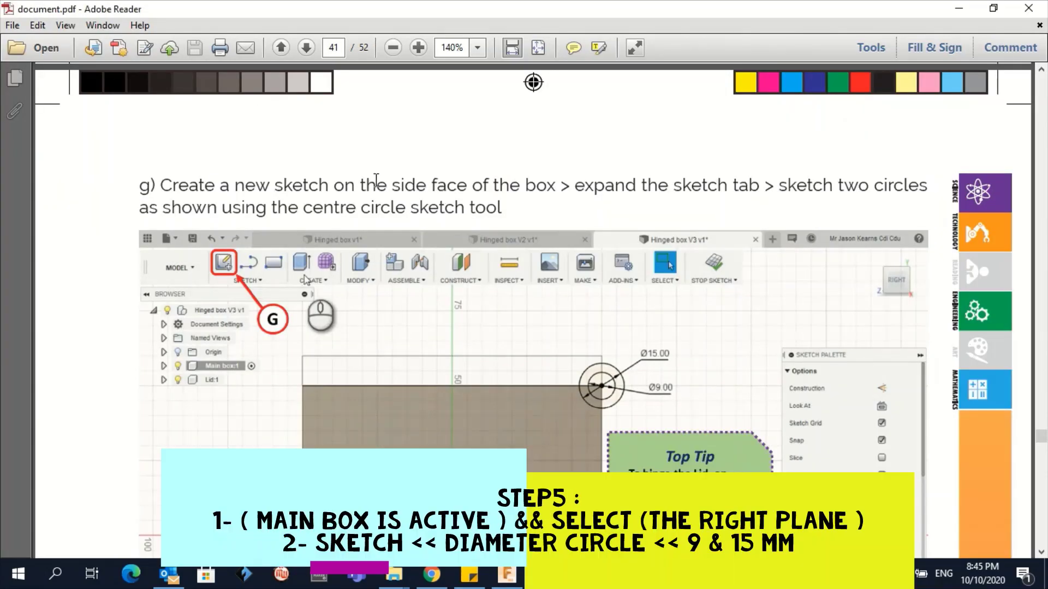
Step: Check the circle sketch instruction in the PDF, then start a sketch on the main box's right side face in Fusion 360
{"action": "left_click_drag", "start_coordinate": [388, 184], "coordinate": [764, 203]}
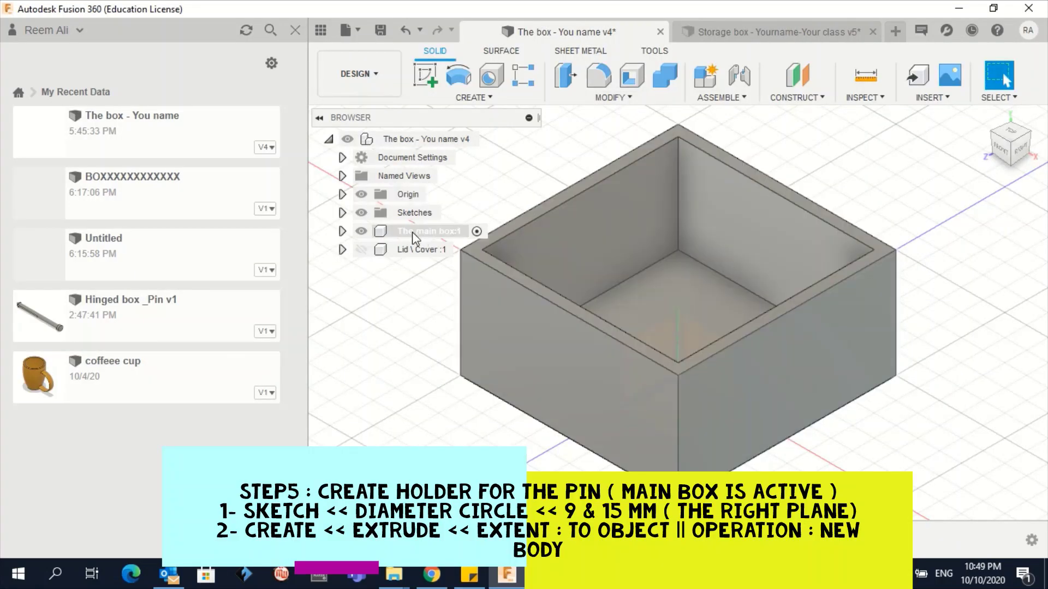
{"action": "left_click", "coordinate": [413, 233]}
{"action": "left_click", "coordinate": [477, 232]}
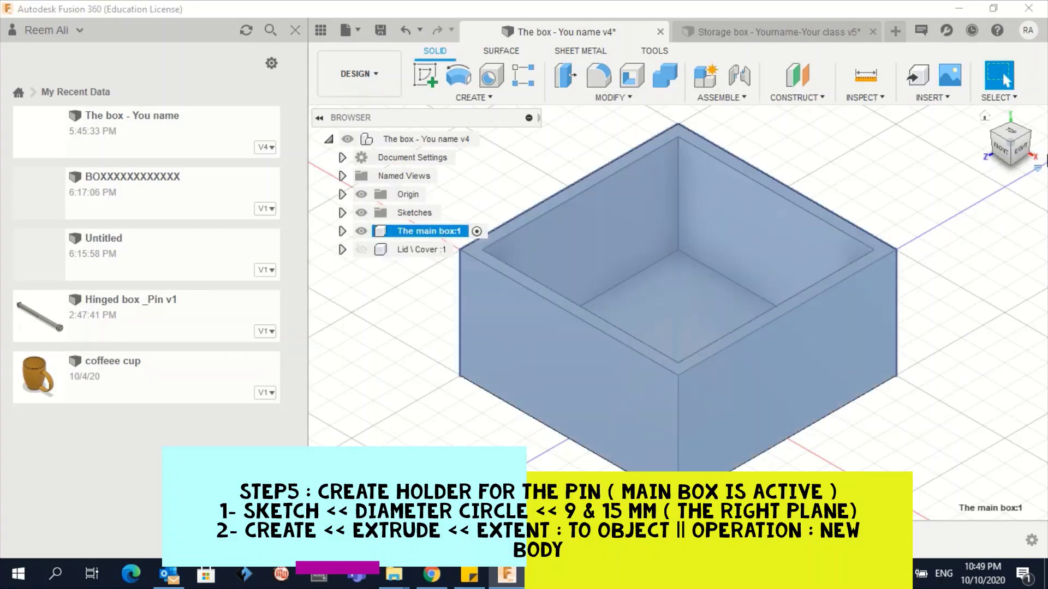
{"action": "left_click", "coordinate": [1024, 147]}
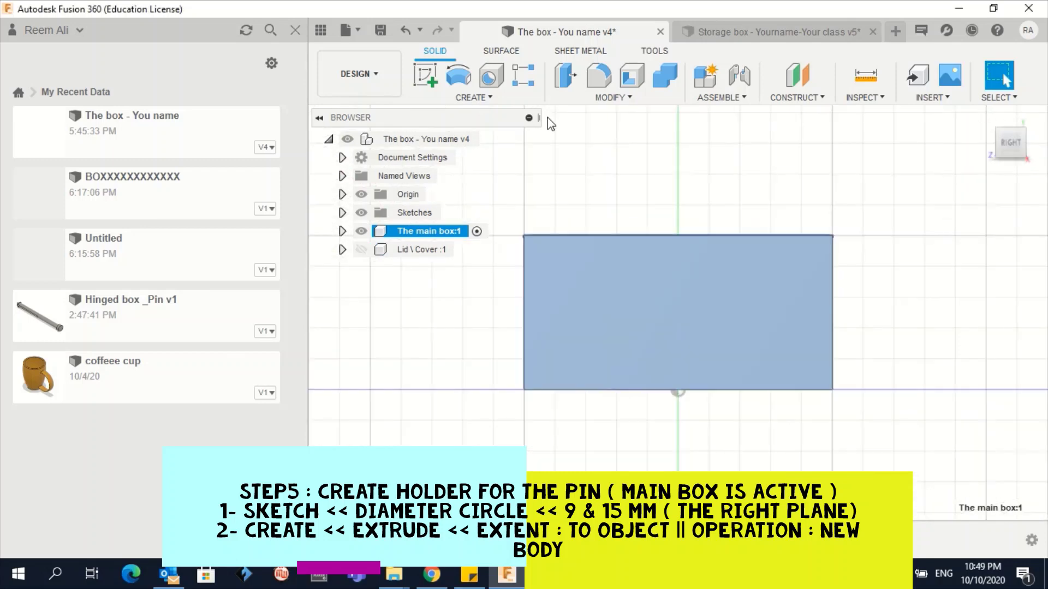
{"action": "left_click", "coordinate": [423, 77]}
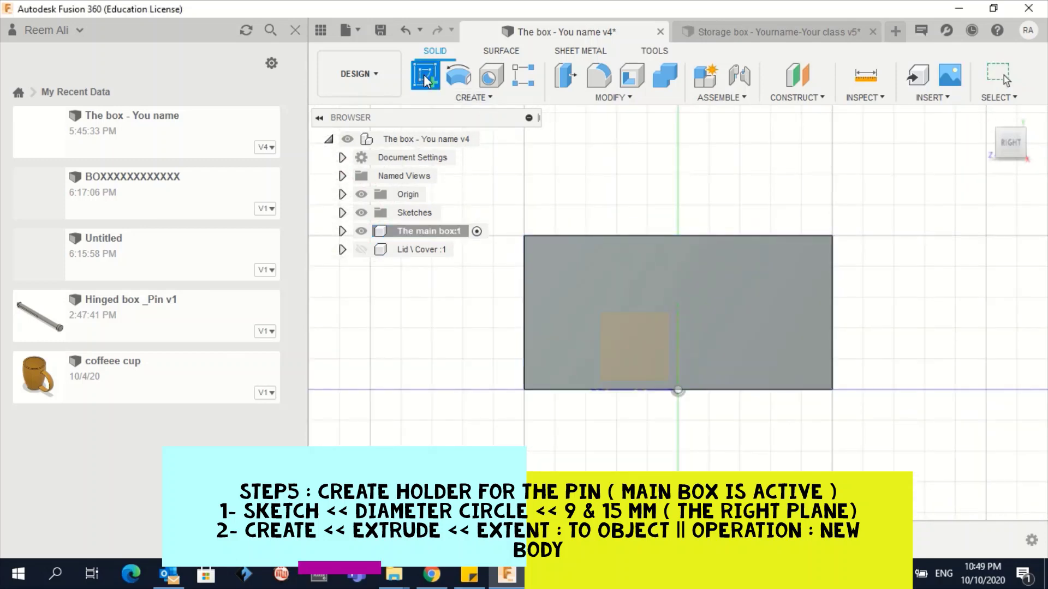
{"action": "left_click", "coordinate": [775, 291]}
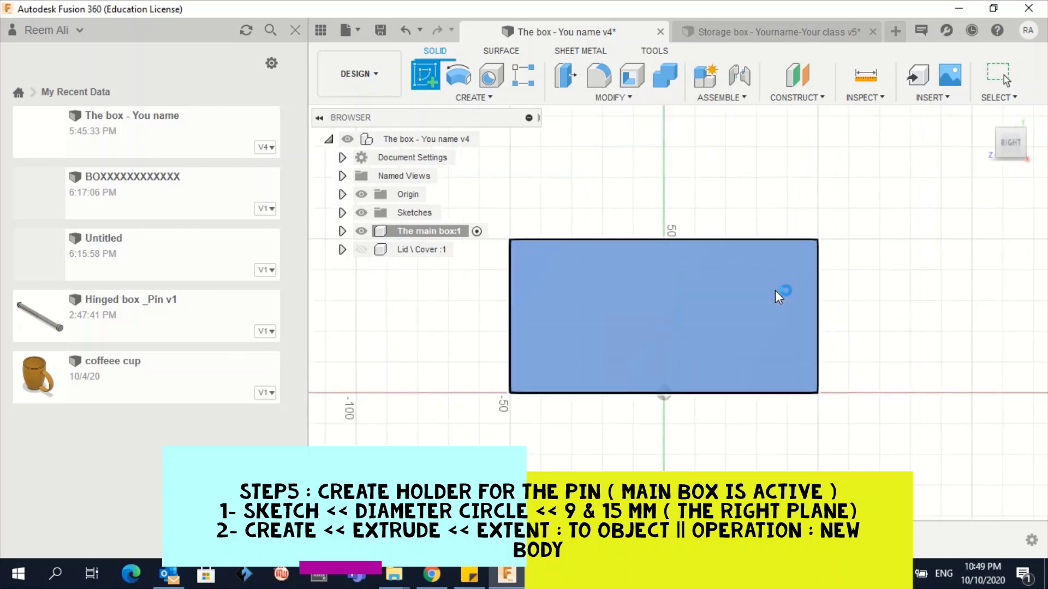
Step: Draw a 9 mm center diameter circle on the upper back corner of the main box's right face
{"action": "left_click", "coordinate": [483, 101]}
{"action": "mouse_move", "coordinate": [504, 151]}
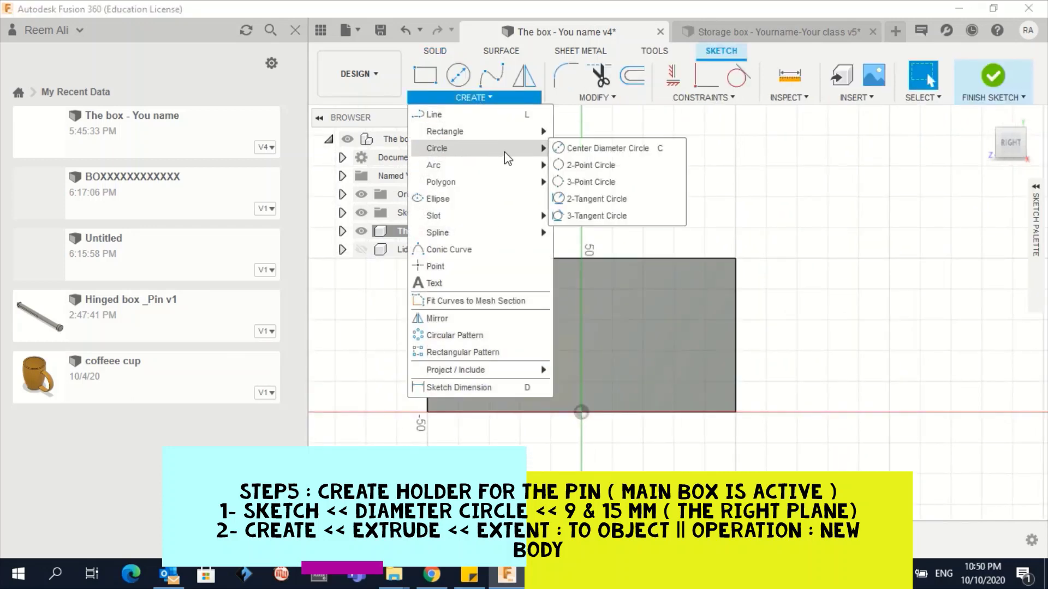
{"action": "left_click", "coordinate": [586, 152]}
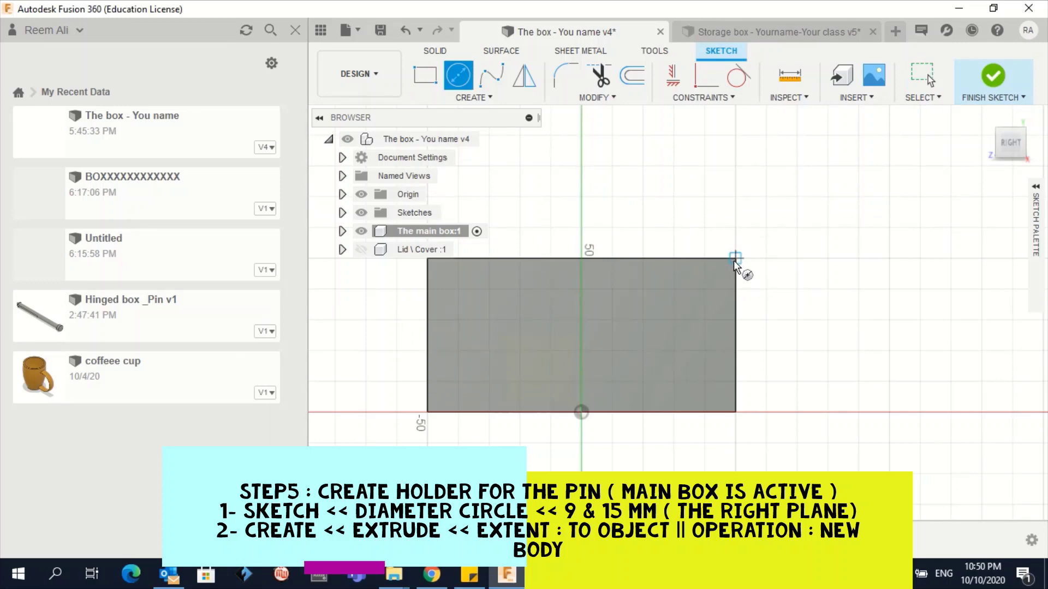
{"action": "left_click", "coordinate": [735, 258]}
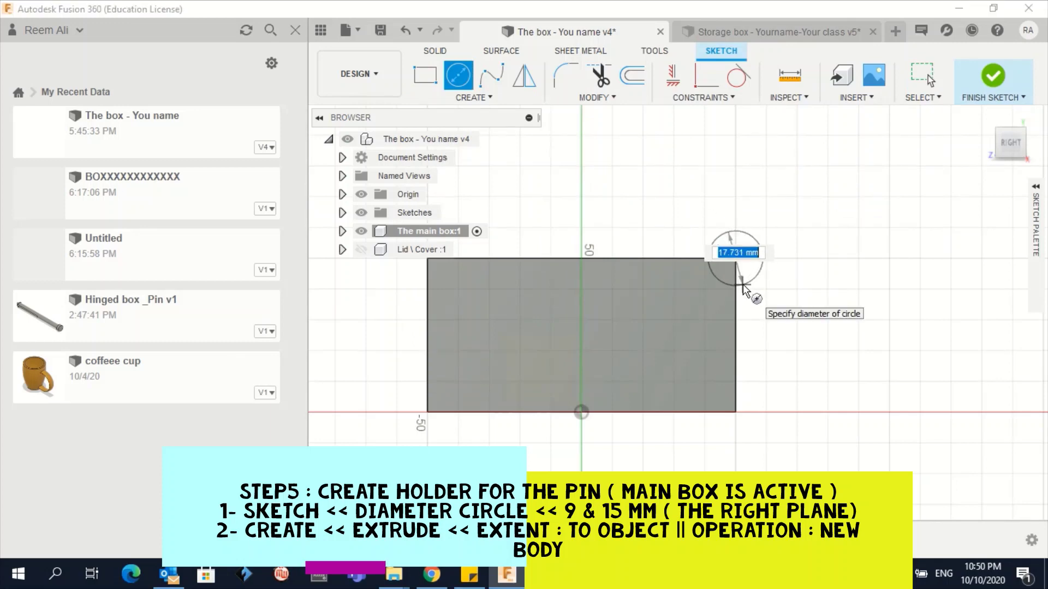
{"action": "type", "text": "9"}
{"action": "key", "text": "Return"}
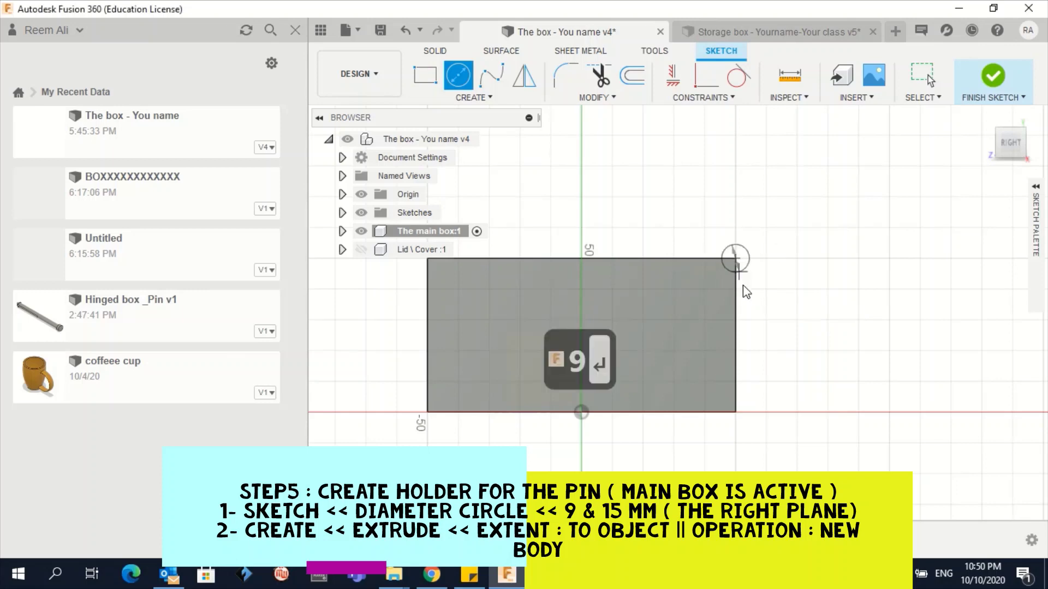
Step: Draw a 15 mm center diameter circle concentric with the 9 mm circle
{"action": "left_click", "coordinate": [442, 96]}
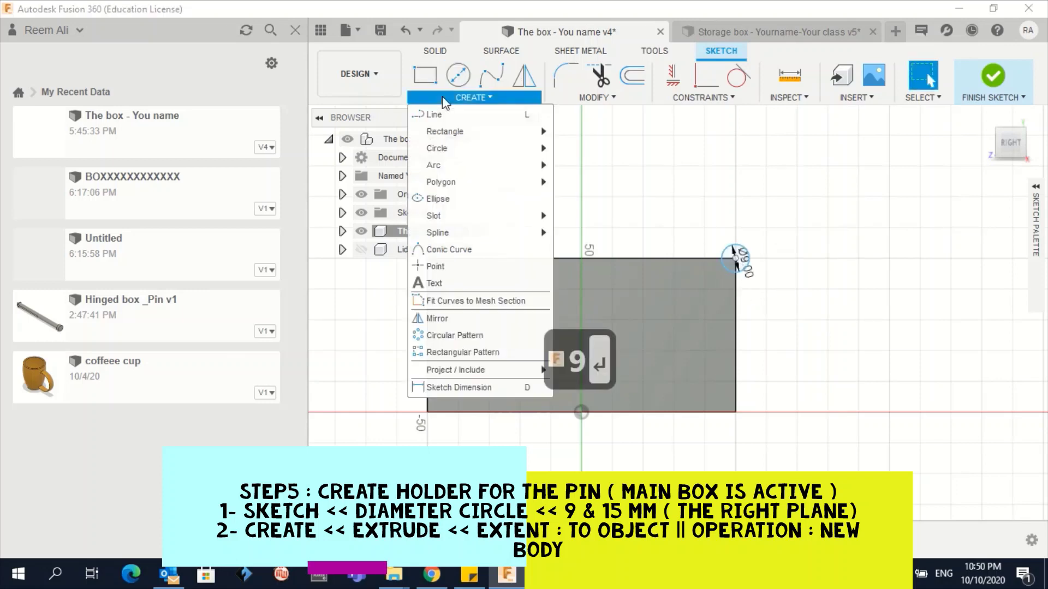
{"action": "mouse_move", "coordinate": [483, 147]}
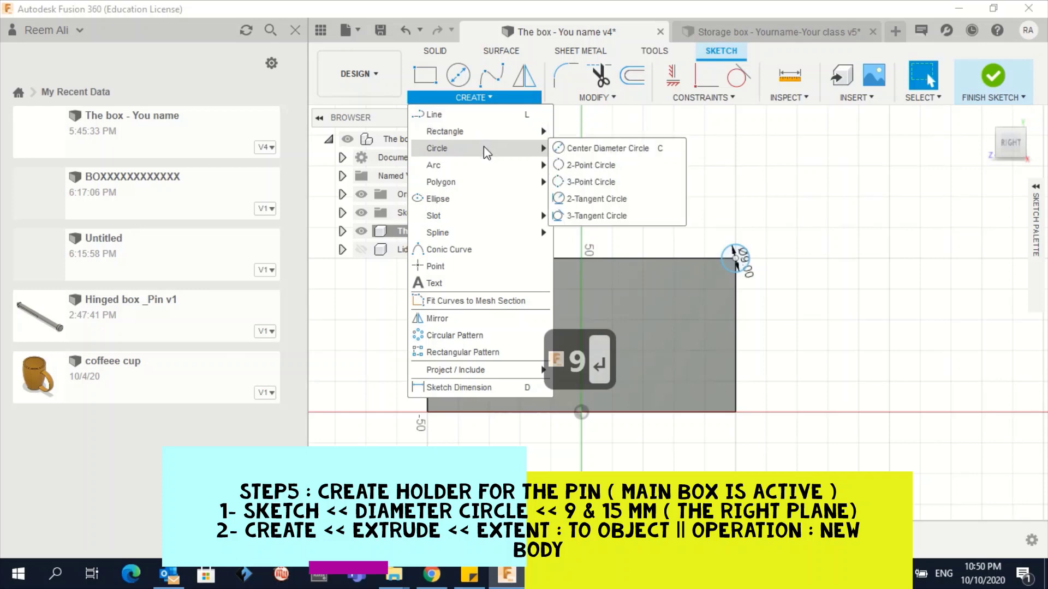
{"action": "left_click", "coordinate": [571, 150]}
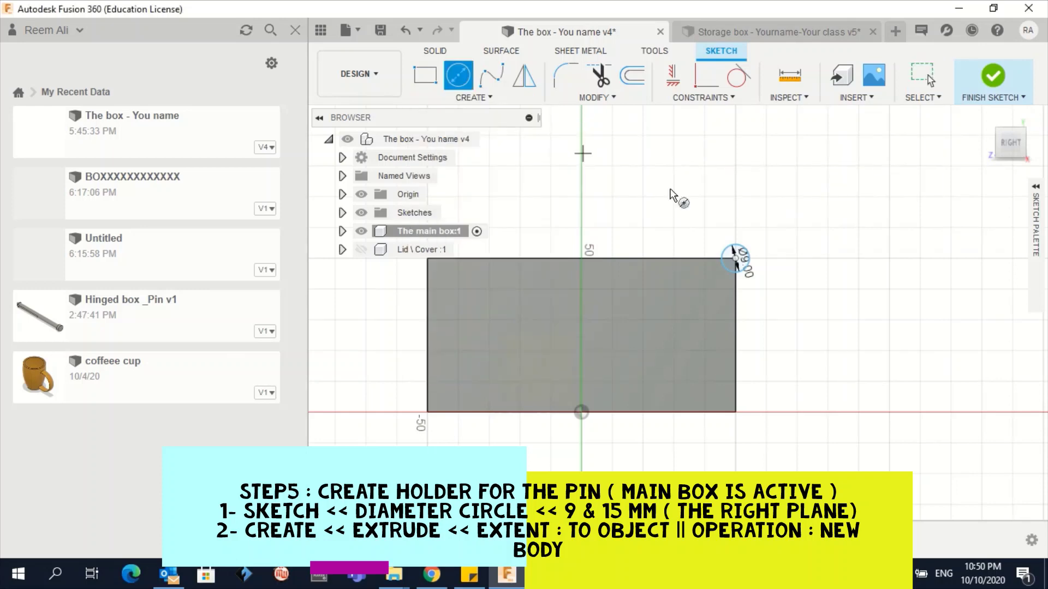
{"action": "left_click", "coordinate": [732, 261]}
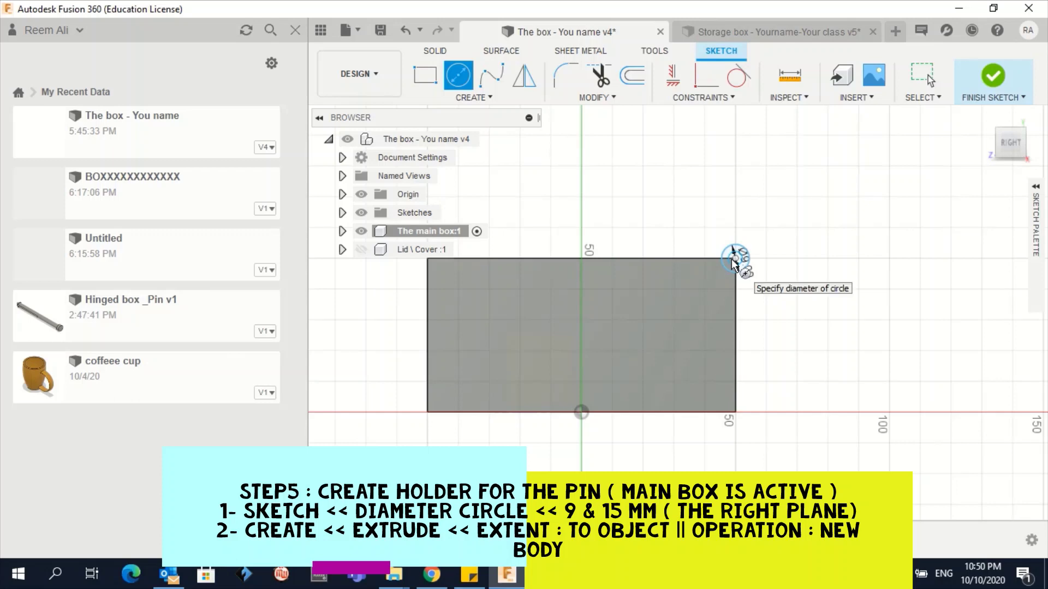
{"action": "type", "text": "15"}
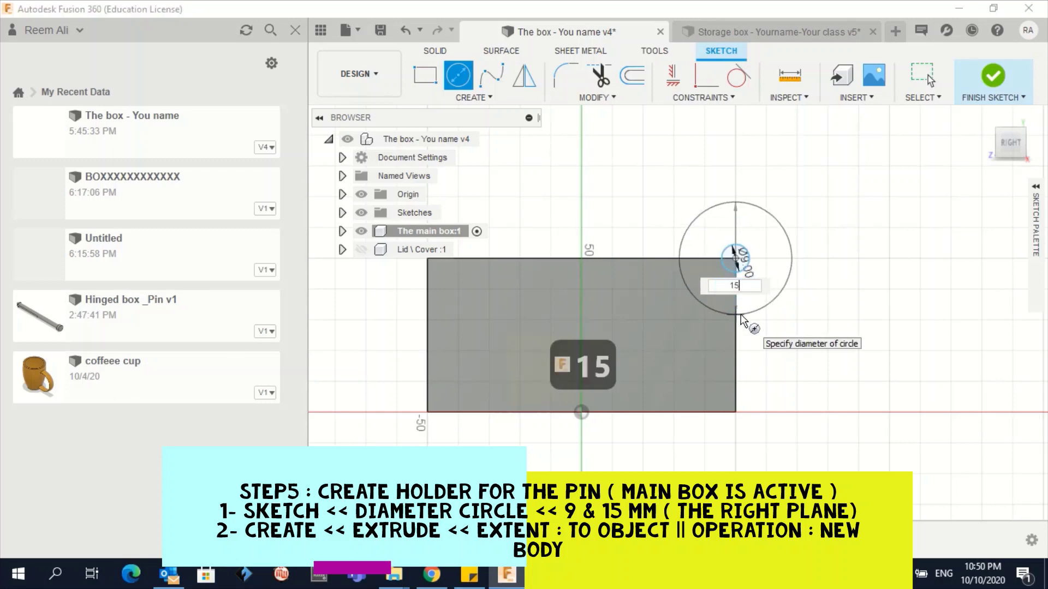
{"action": "key", "text": "Tab"}
{"action": "key", "text": "Return"}
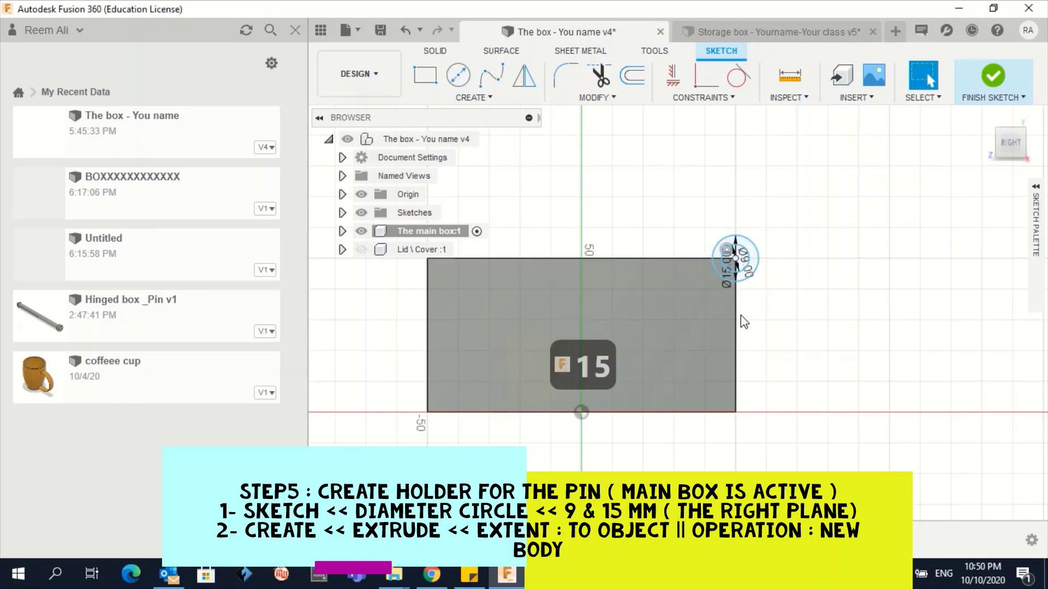
Step: Move the 15 mm circle's diameter dimension clear of the circles, up and away from the box corner
{"action": "key", "text": "Escape"}
{"action": "key", "text": "d"}
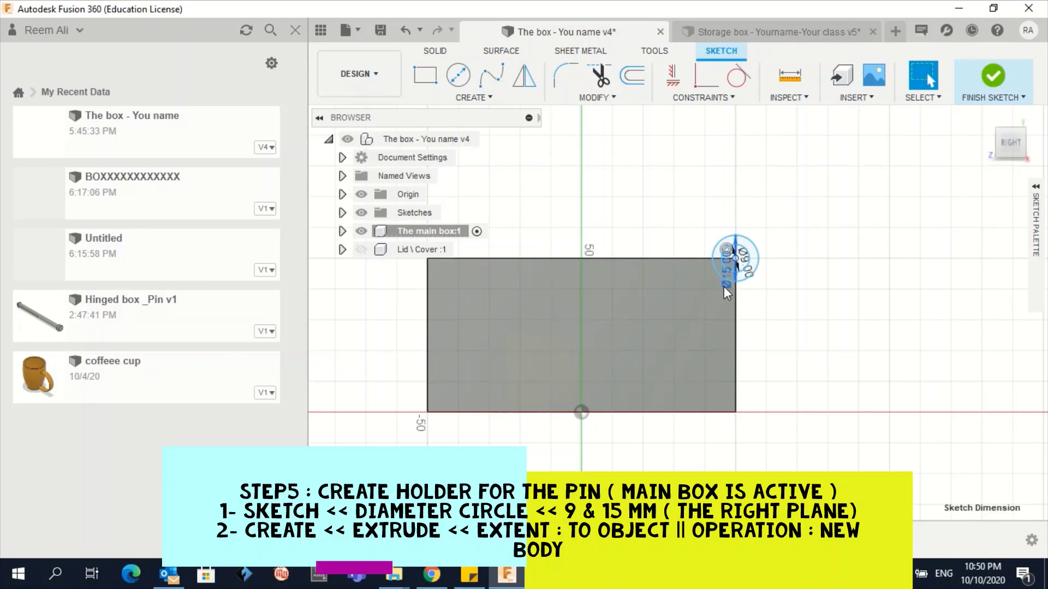
{"action": "left_click", "coordinate": [721, 279]}
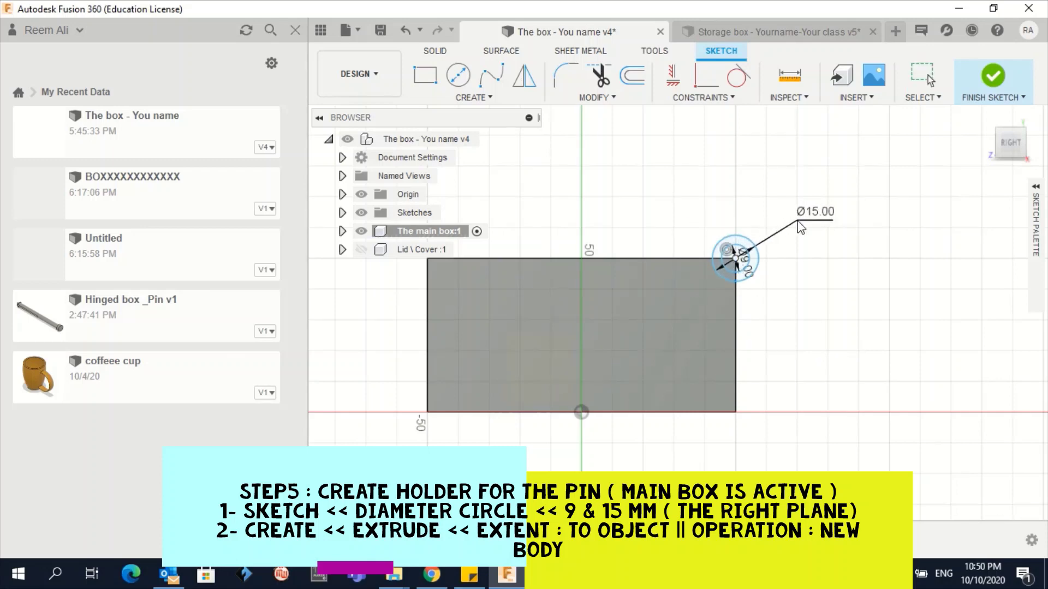
{"action": "left_click", "coordinate": [786, 204]}
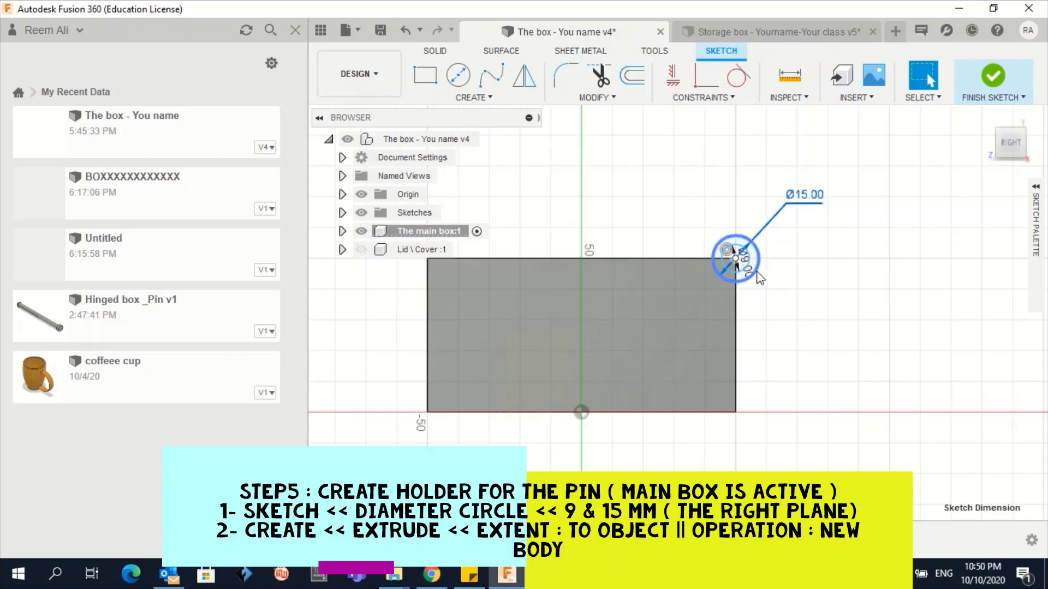
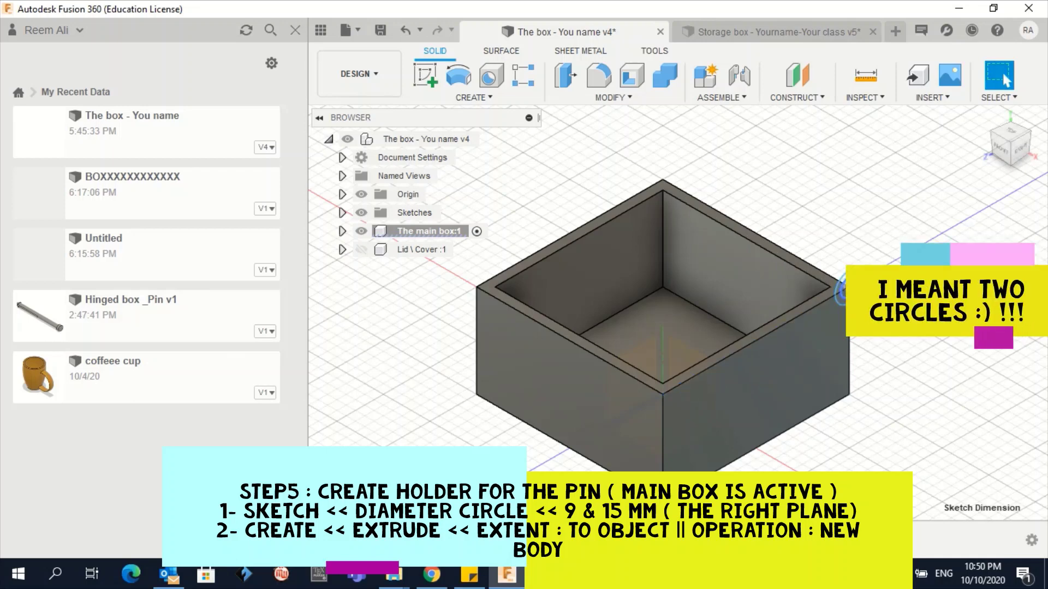
Step: Examine the hinge pin holder on the finished Storage box model, then return to the box design
{"action": "left_click", "coordinate": [762, 38]}
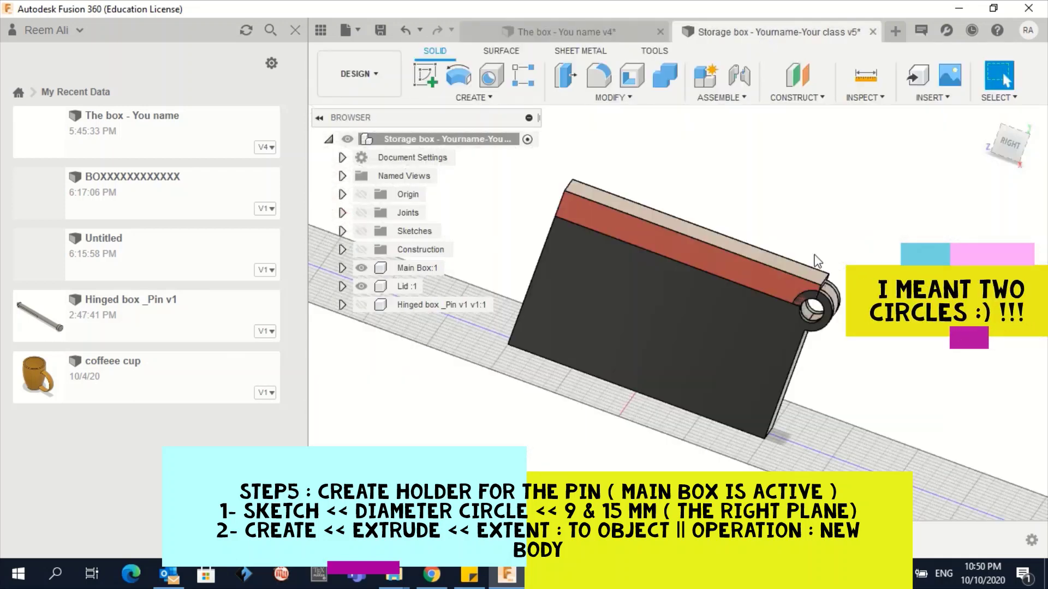
{"action": "left_click", "coordinate": [986, 123]}
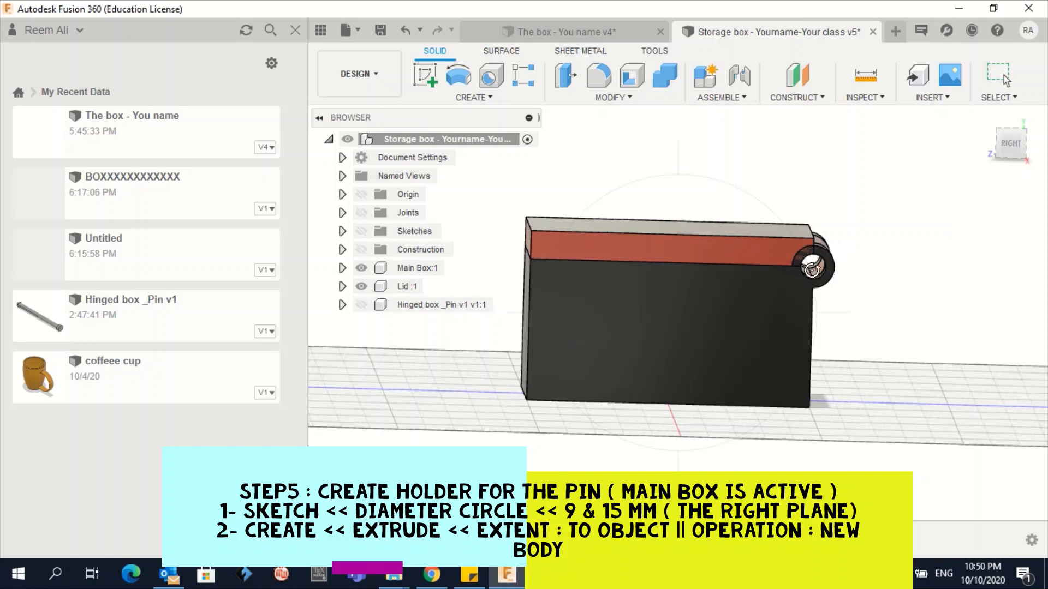
{"action": "left_click", "coordinate": [588, 35]}
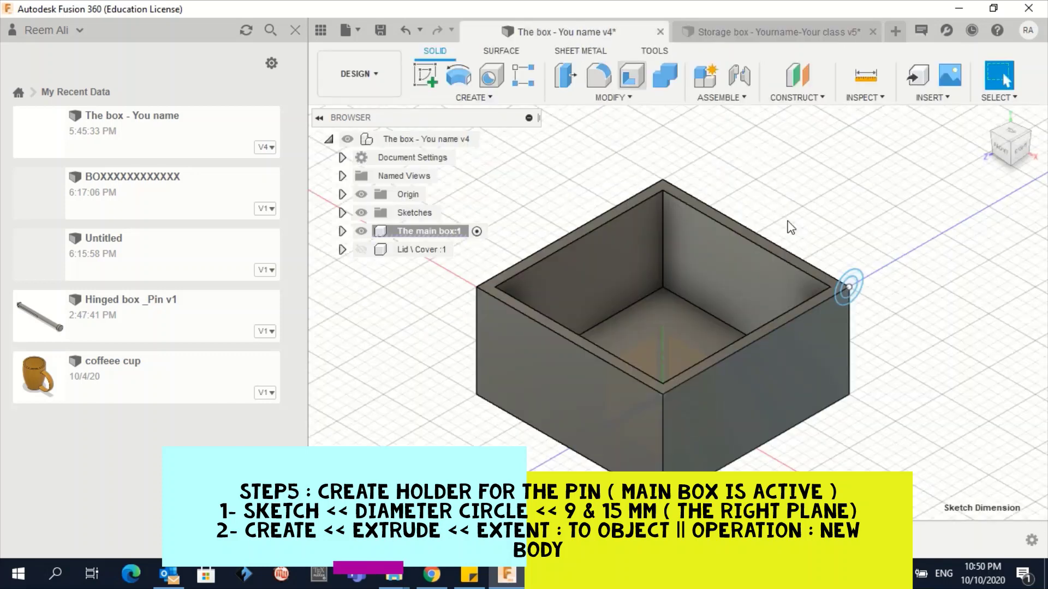
Step: Start an extrusion of the ring profile between the 9 mm and 15 mm circles, and close the recent data list
{"action": "left_click", "coordinate": [473, 98]}
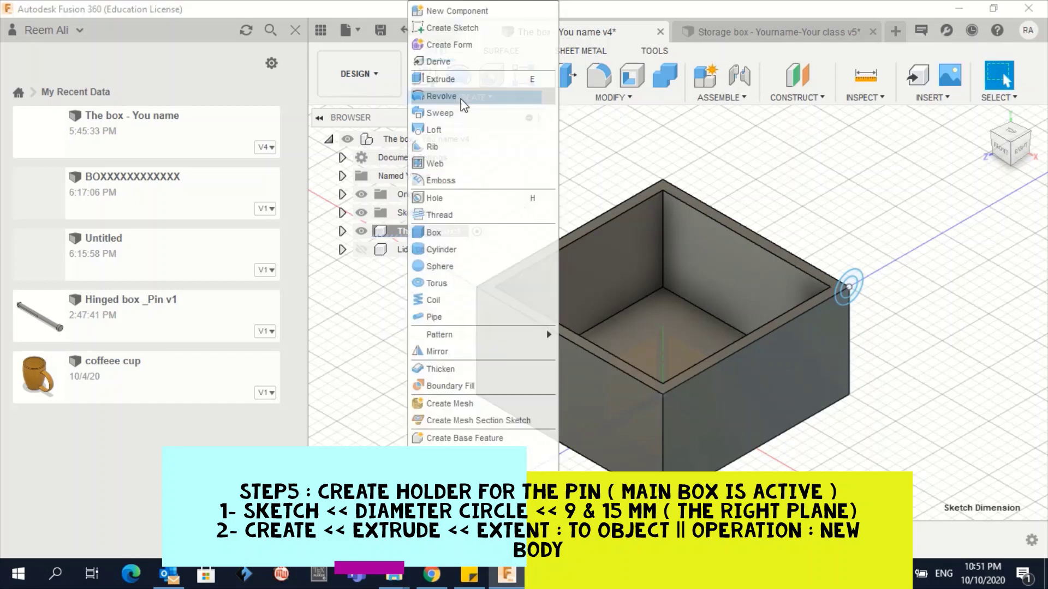
{"action": "left_click", "coordinate": [462, 77]}
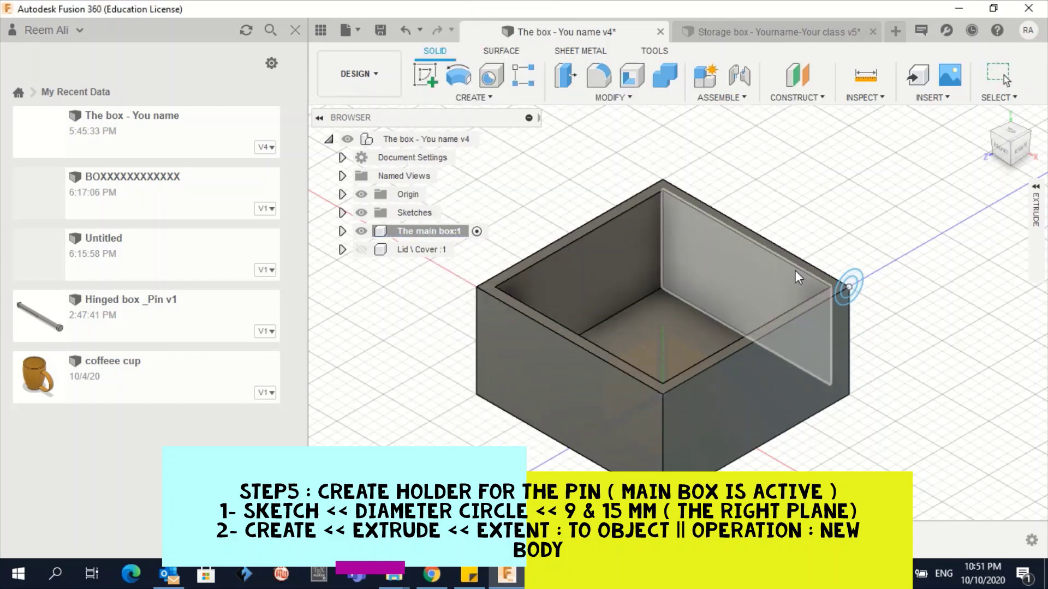
{"action": "left_click", "coordinate": [1037, 212]}
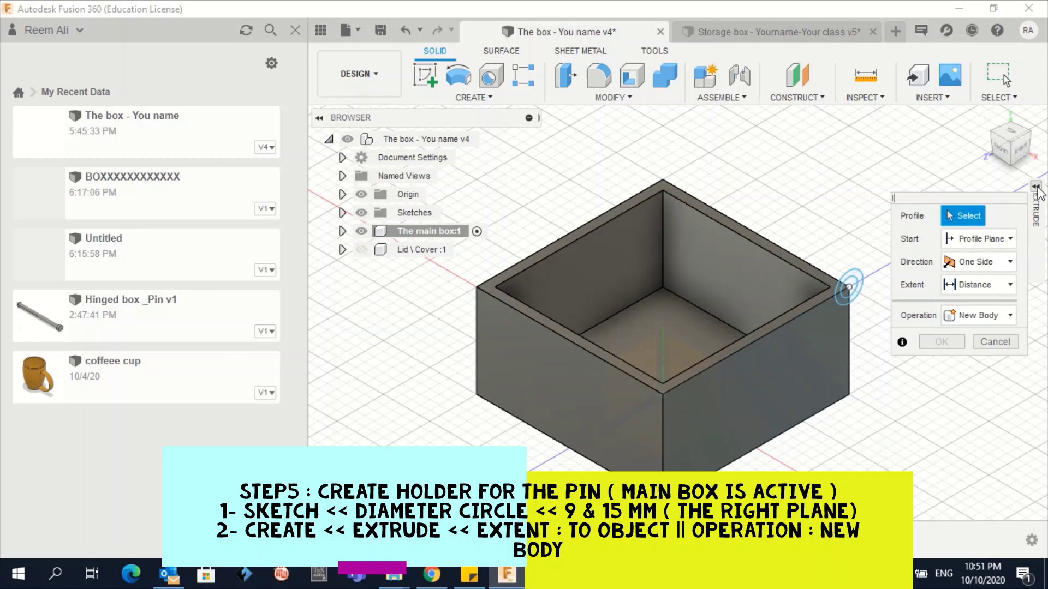
{"action": "left_click", "coordinate": [1036, 188]}
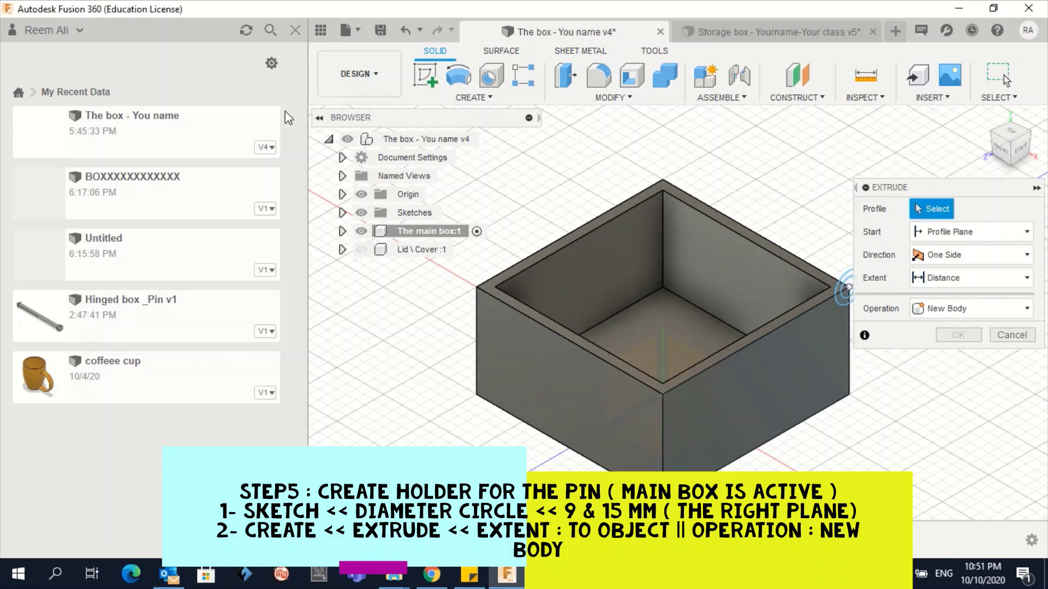
{"action": "left_click", "coordinate": [296, 30]}
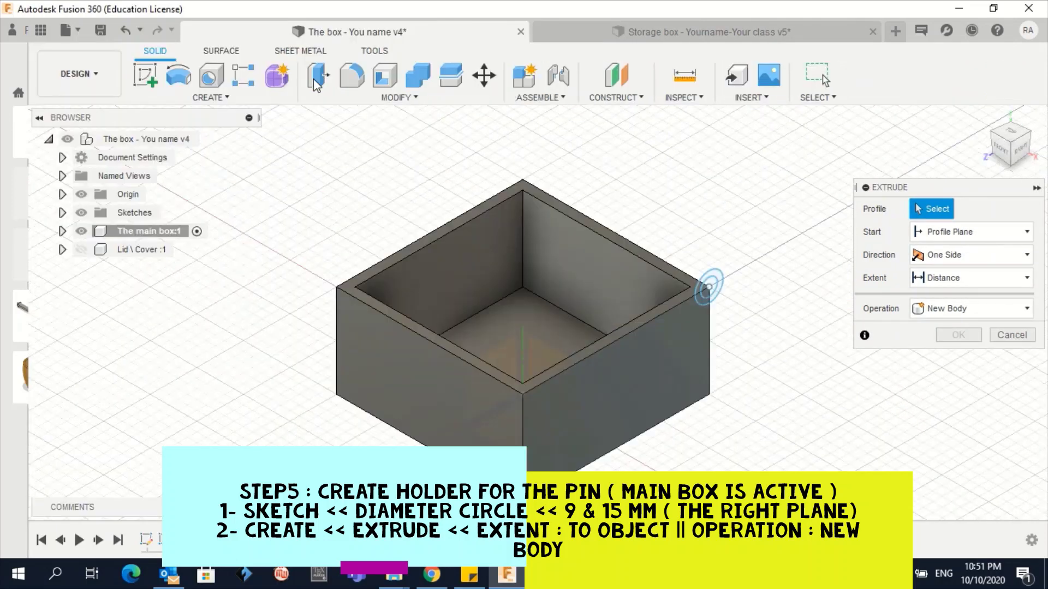
{"action": "middle_click_drag", "start_coordinate": [579, 374], "coordinate": [576, 359]}
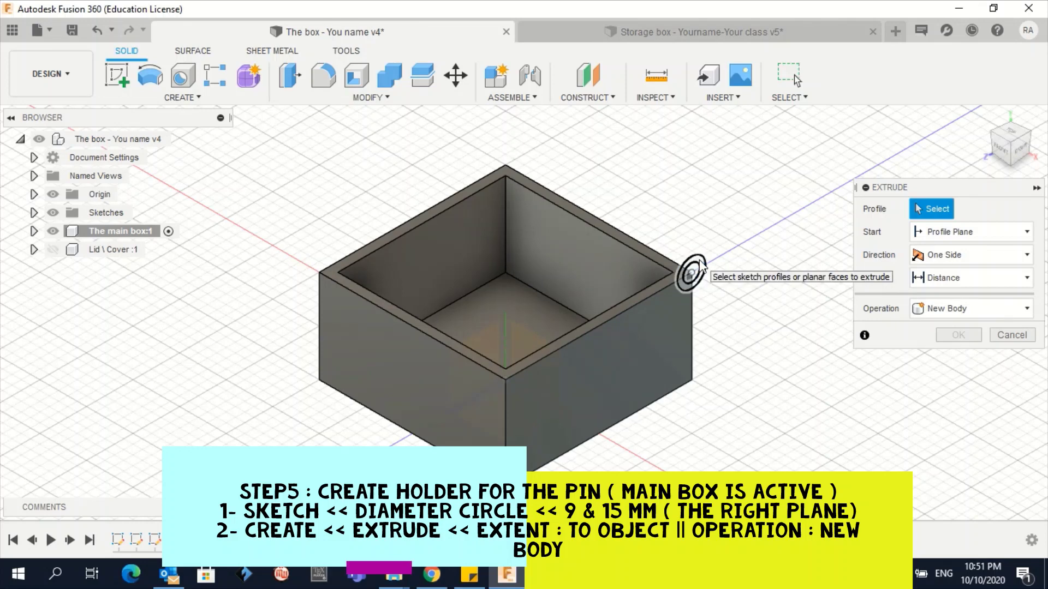
{"action": "left_click", "coordinate": [690, 273]}
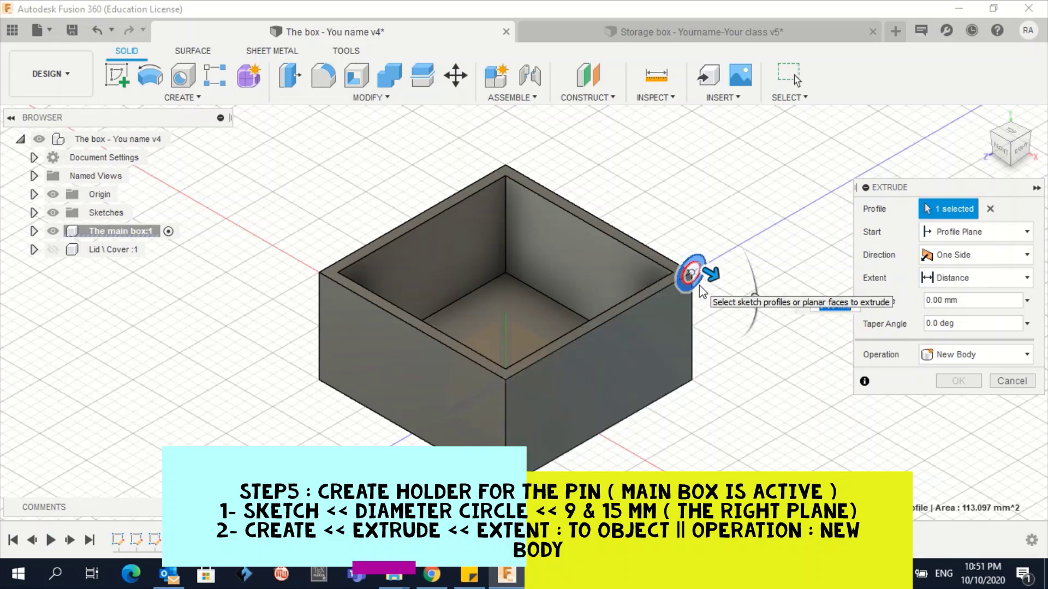
Step: Extrude the ring profile with extent To Object up to the box's opposite side face, as a new body
{"action": "left_click", "coordinate": [962, 277]}
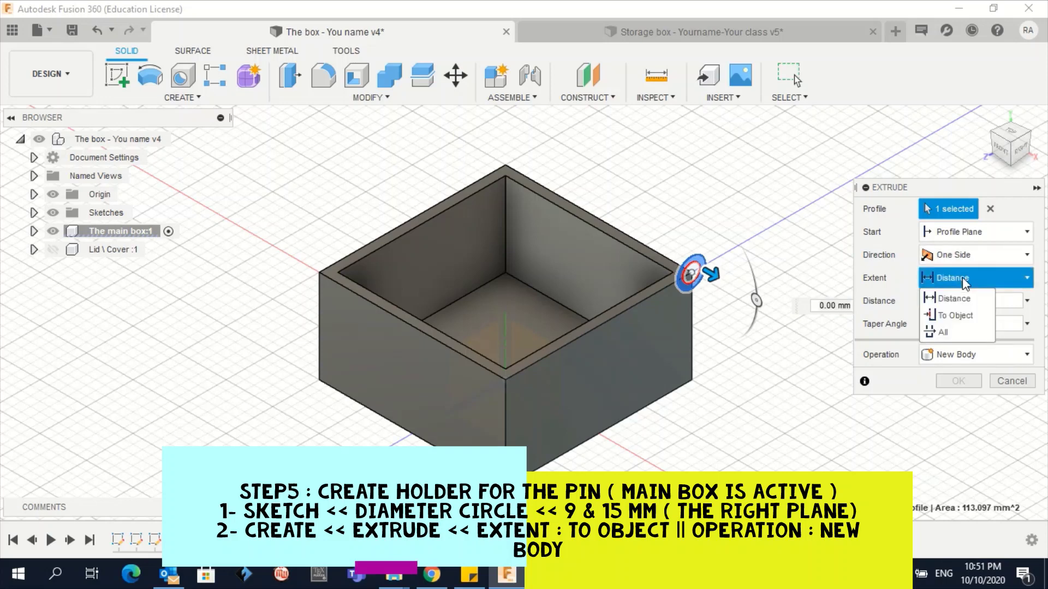
{"action": "left_click", "coordinate": [962, 317]}
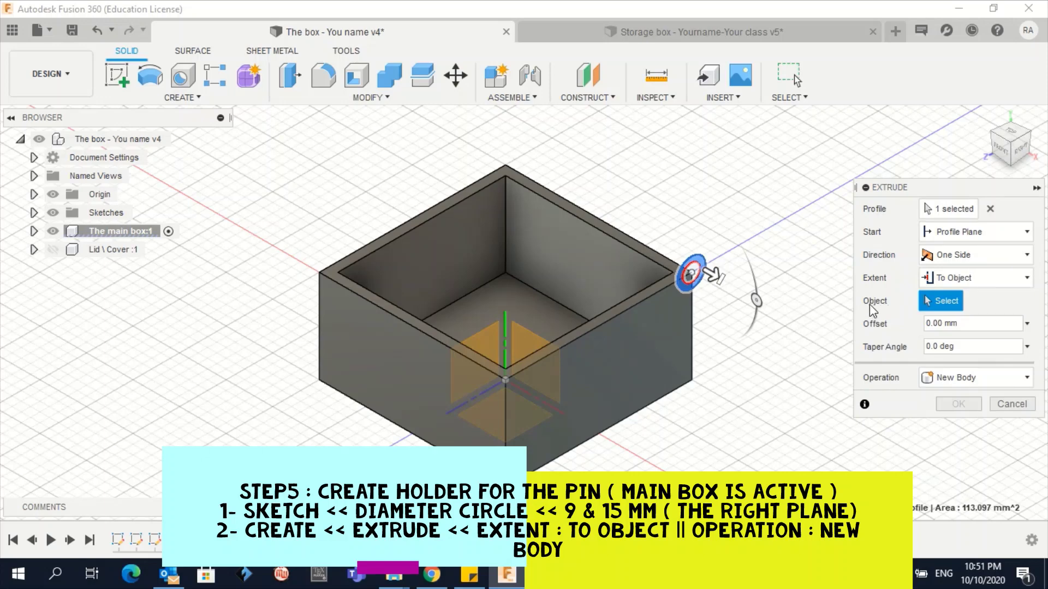
{"action": "left_click", "coordinate": [990, 131]}
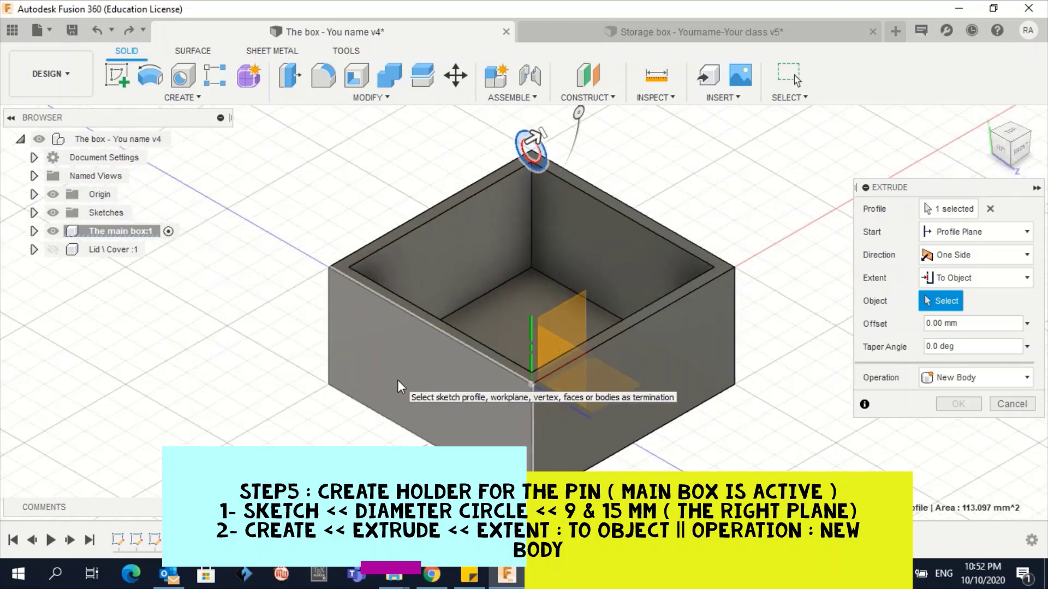
{"action": "left_click", "coordinate": [398, 382]}
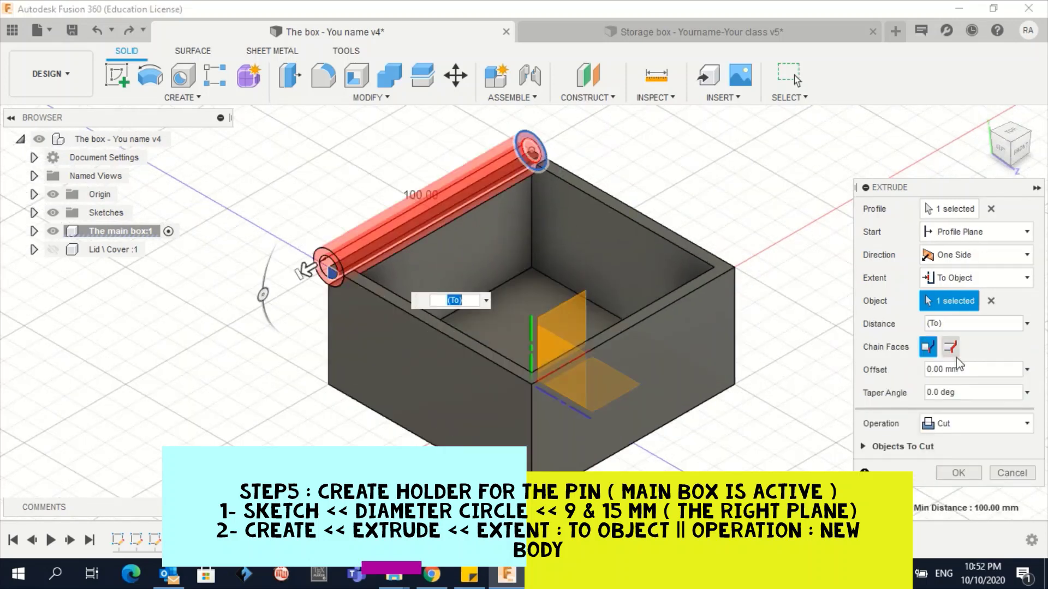
{"action": "left_click", "coordinate": [963, 425]}
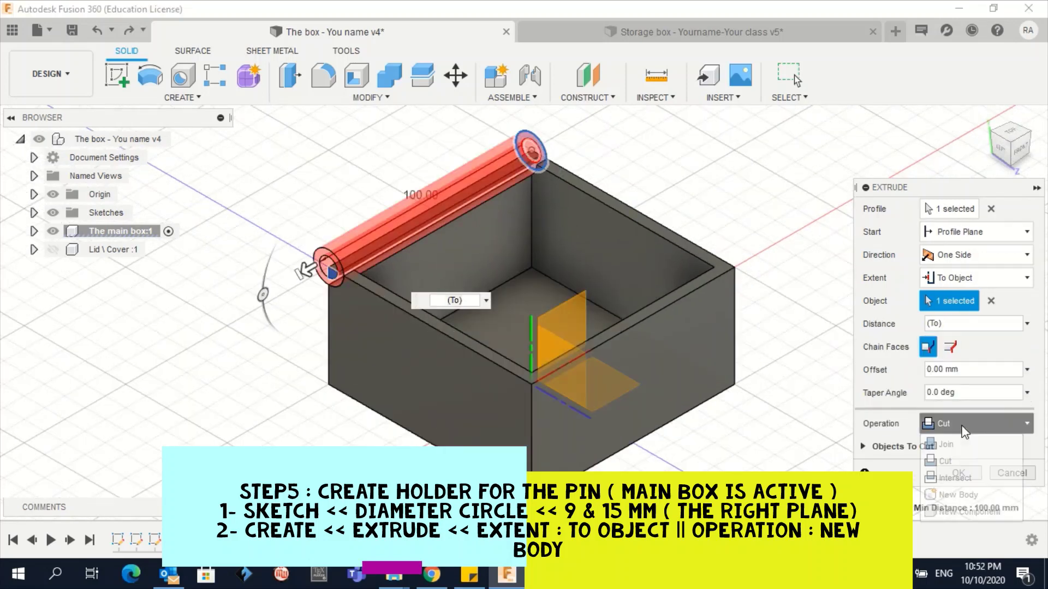
{"action": "left_click", "coordinate": [954, 494]}
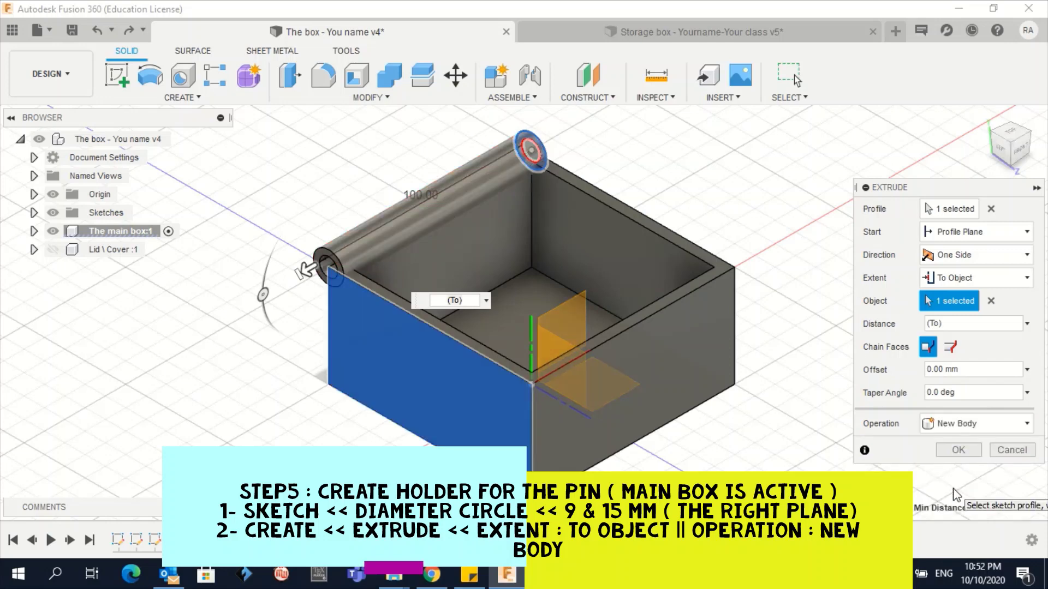
{"action": "key", "text": "Return"}
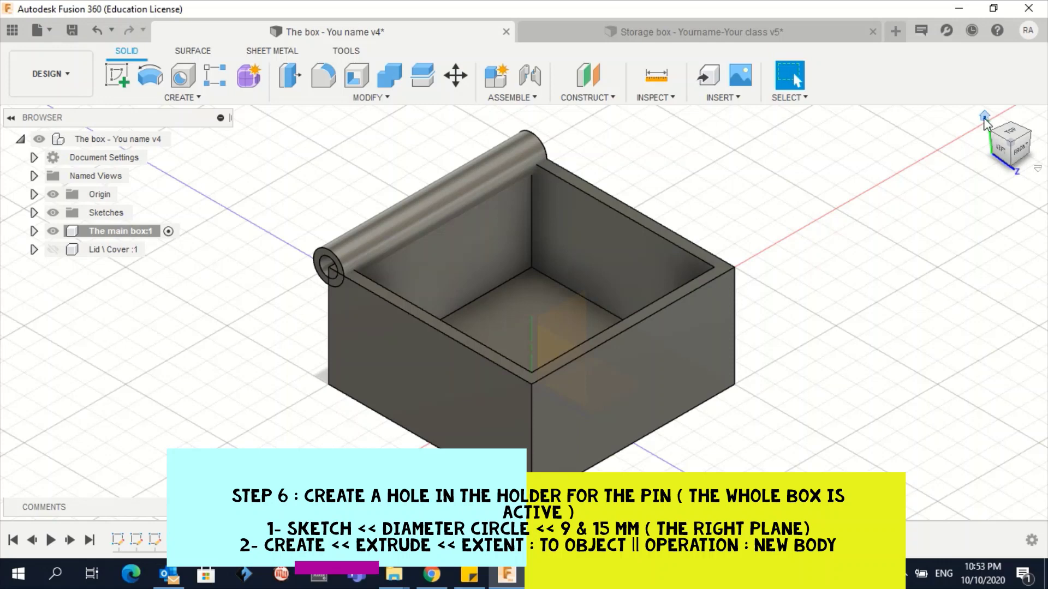
Step: Show the lid component and activate the top-level box component
{"action": "left_click", "coordinate": [985, 117]}
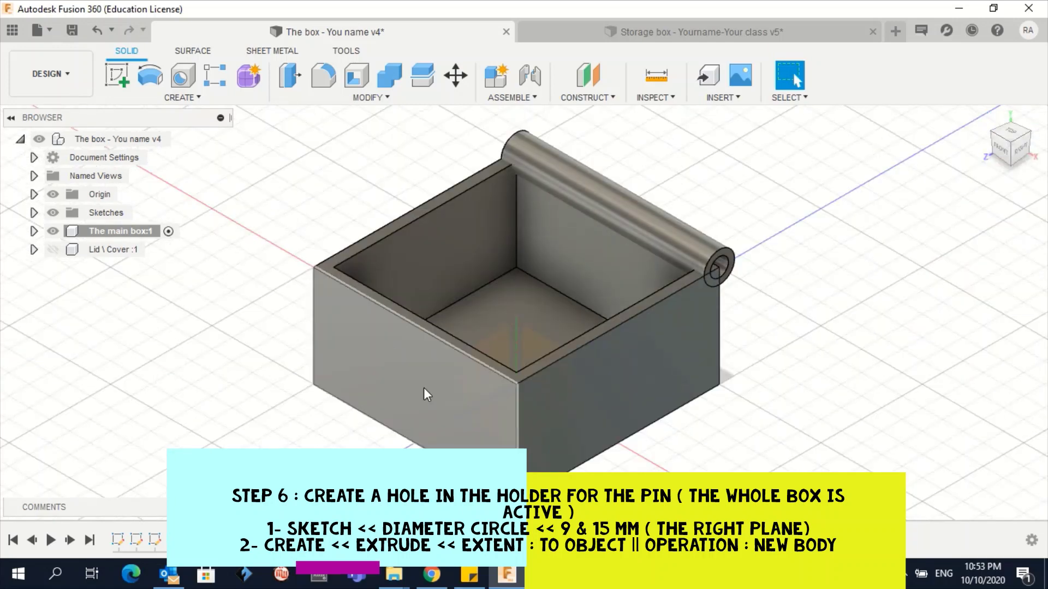
{"action": "left_click", "coordinate": [1019, 149]}
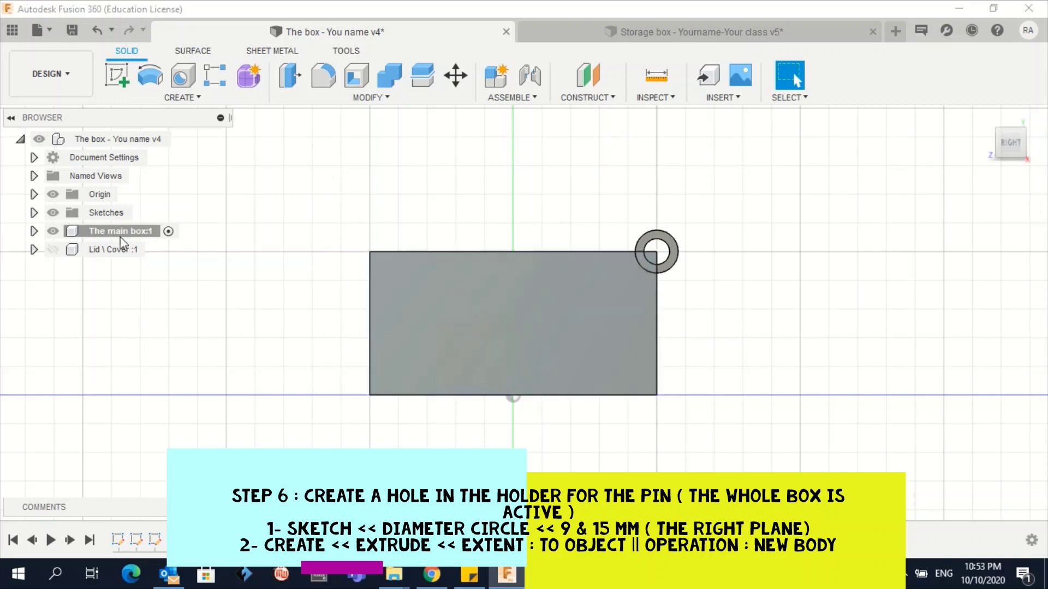
{"action": "left_click", "coordinate": [53, 250]}
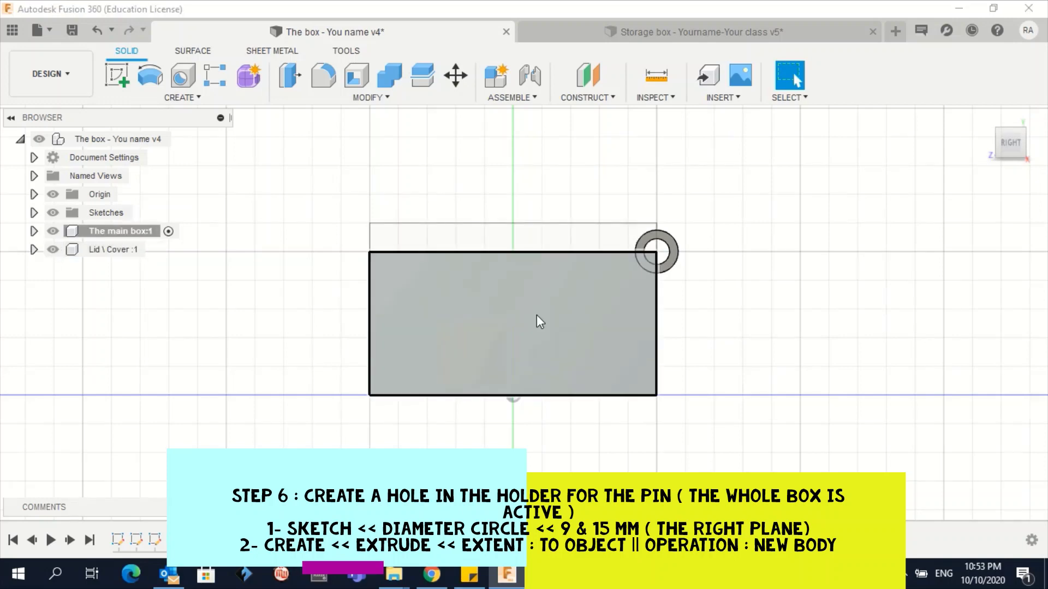
{"action": "left_click", "coordinate": [81, 141]}
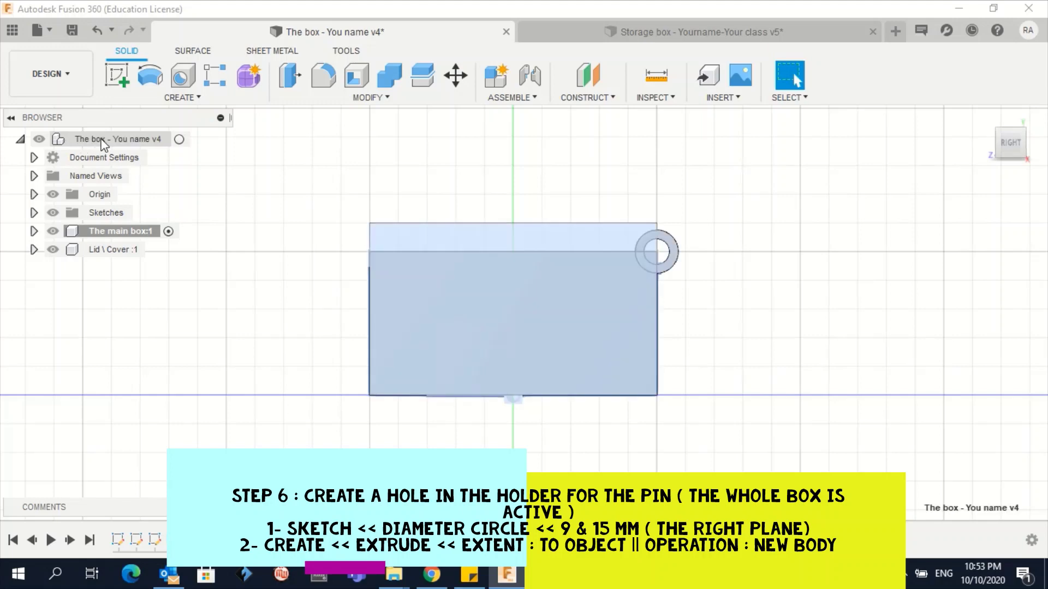
{"action": "left_click", "coordinate": [186, 140]}
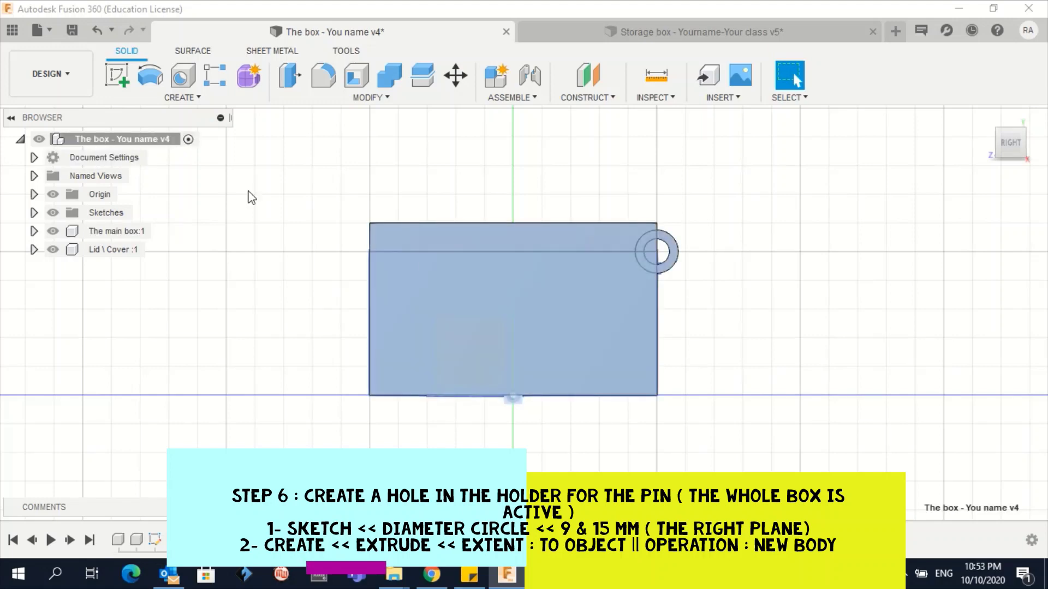
{"action": "left_click", "coordinate": [269, 253]}
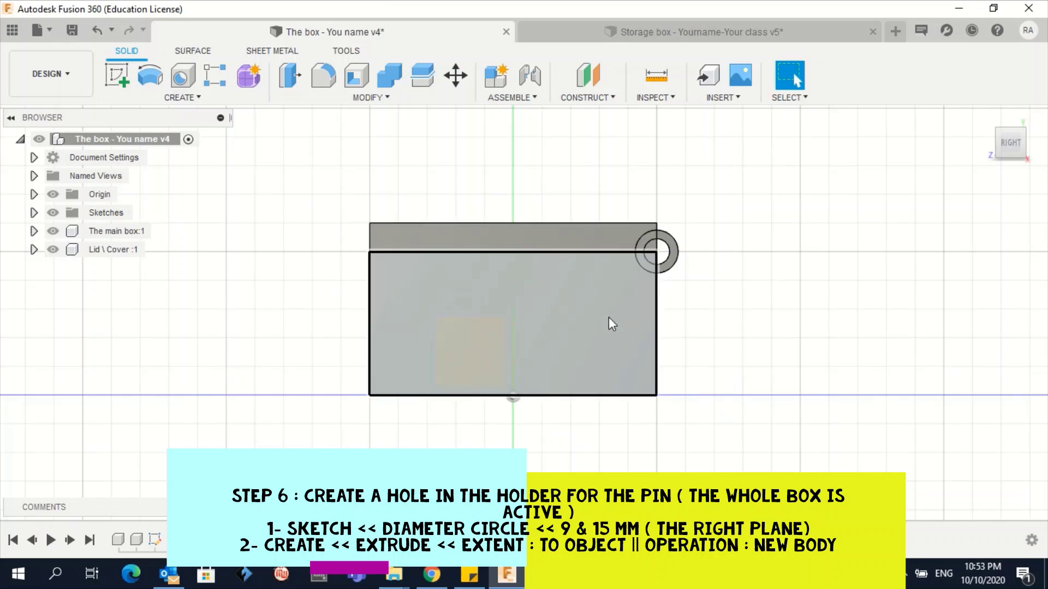
Step: Sketch a 9 mm center diameter circle on the pin holder's end face, concentric with the holder, and finish the sketch
{"action": "left_click", "coordinate": [124, 84]}
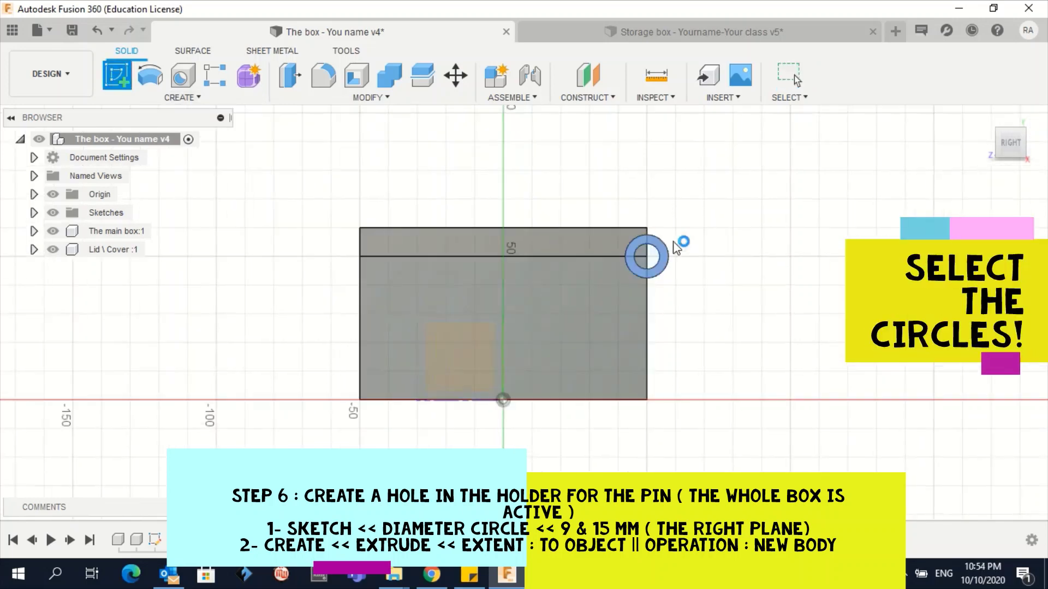
{"action": "left_click", "coordinate": [675, 246]}
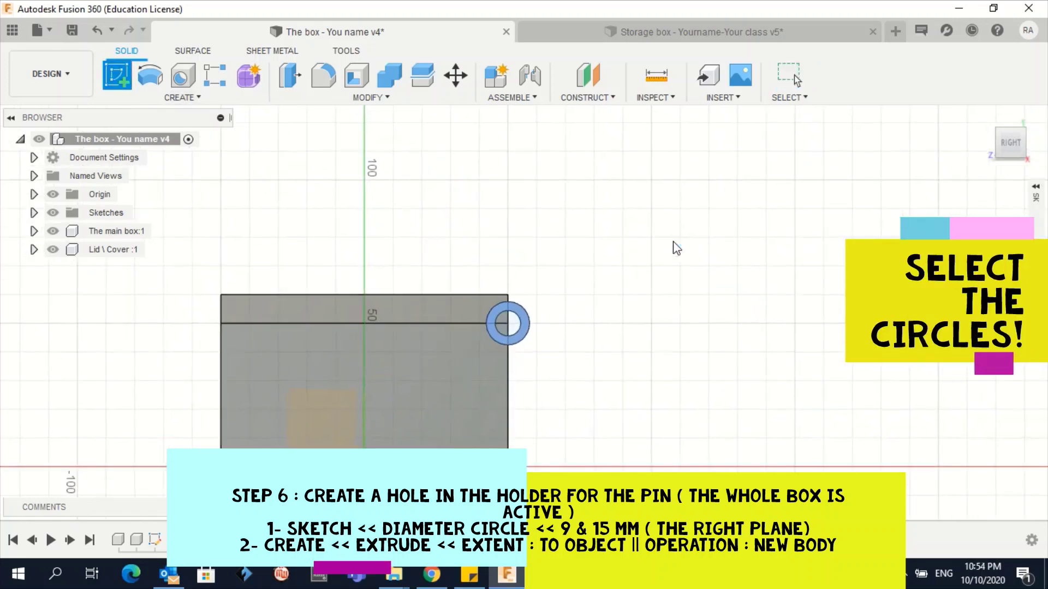
{"action": "left_click", "coordinate": [170, 98]}
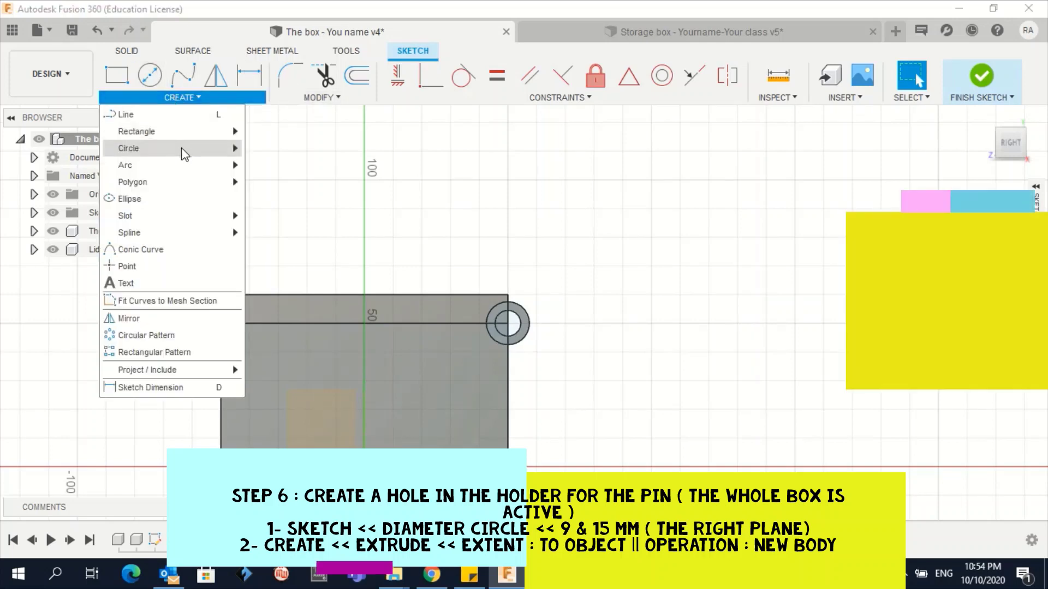
{"action": "mouse_move", "coordinate": [229, 148]}
{"action": "left_click", "coordinate": [316, 154]}
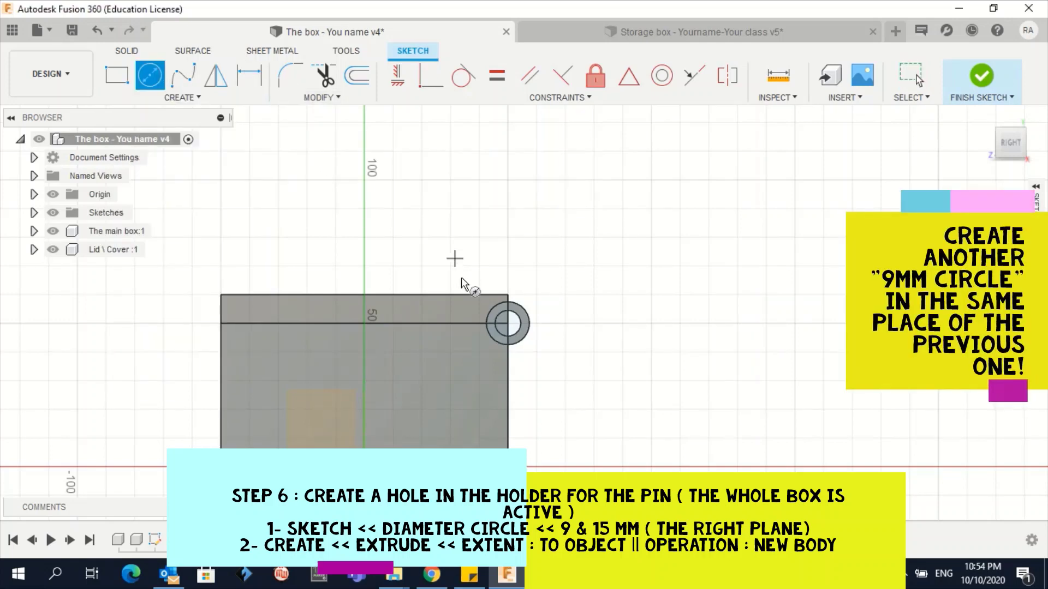
{"action": "left_click", "coordinate": [512, 329]}
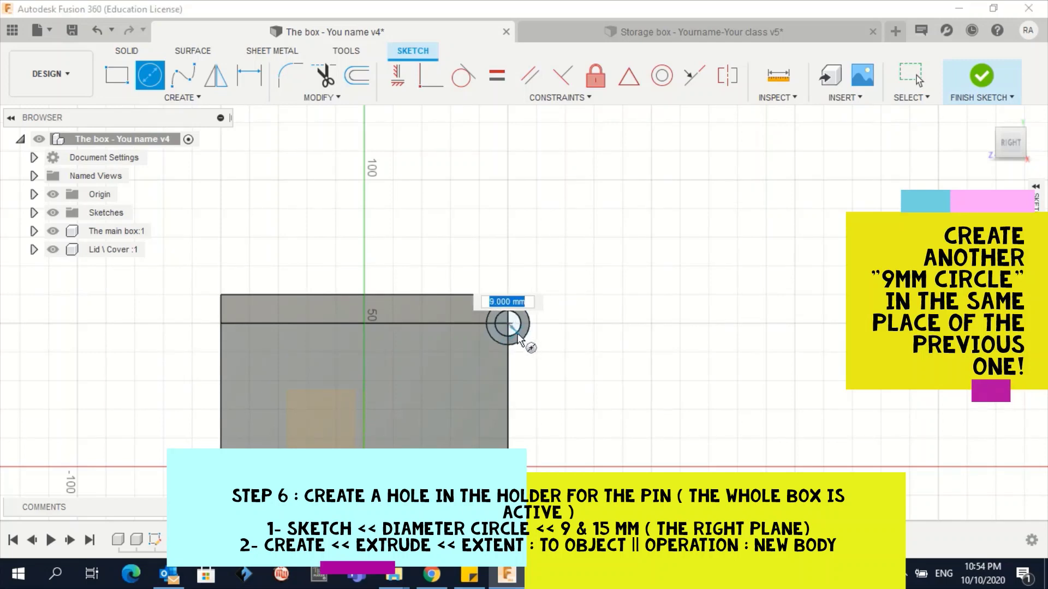
{"action": "type", "text": "9"}
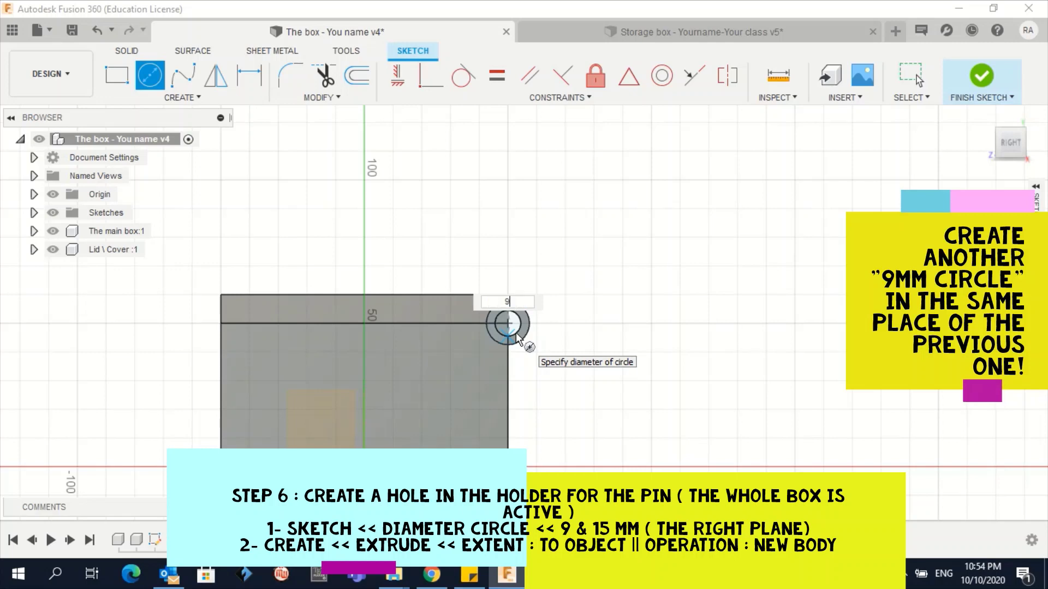
{"action": "key", "text": "Return"}
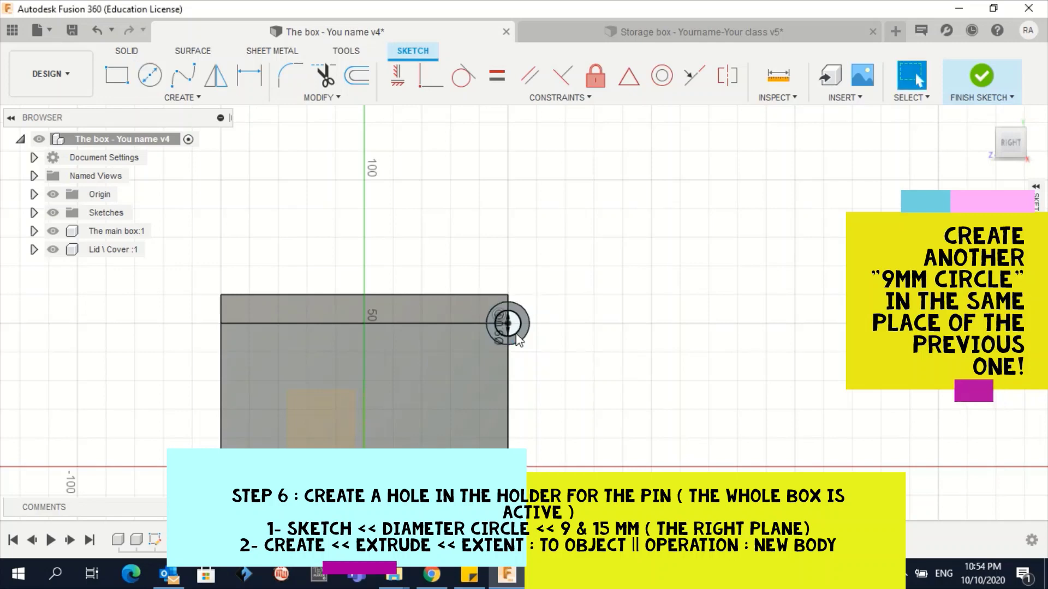
{"action": "key", "text": "Escape"}
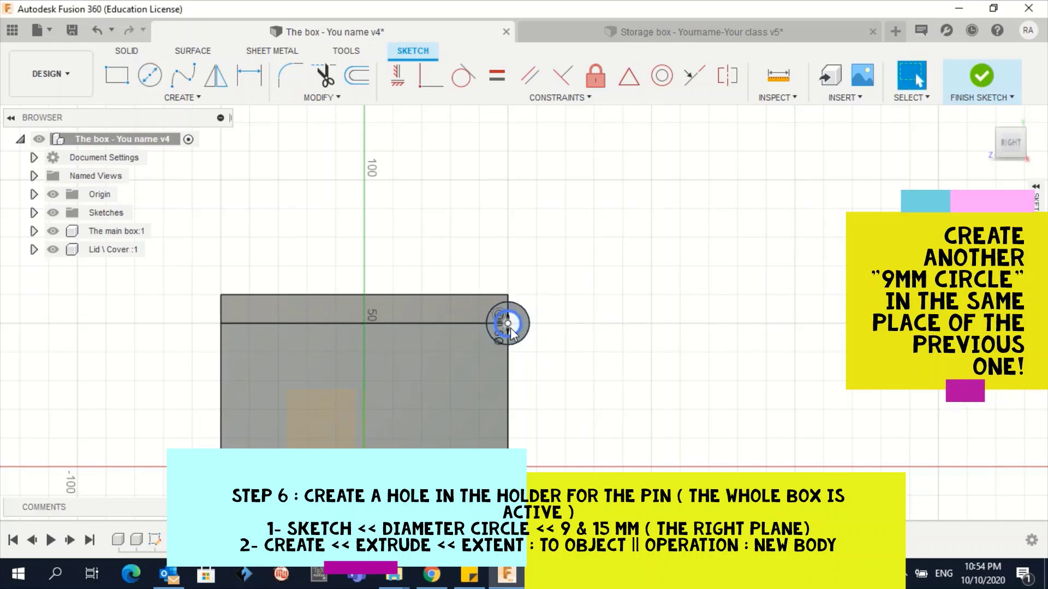
{"action": "left_click", "coordinate": [982, 76]}
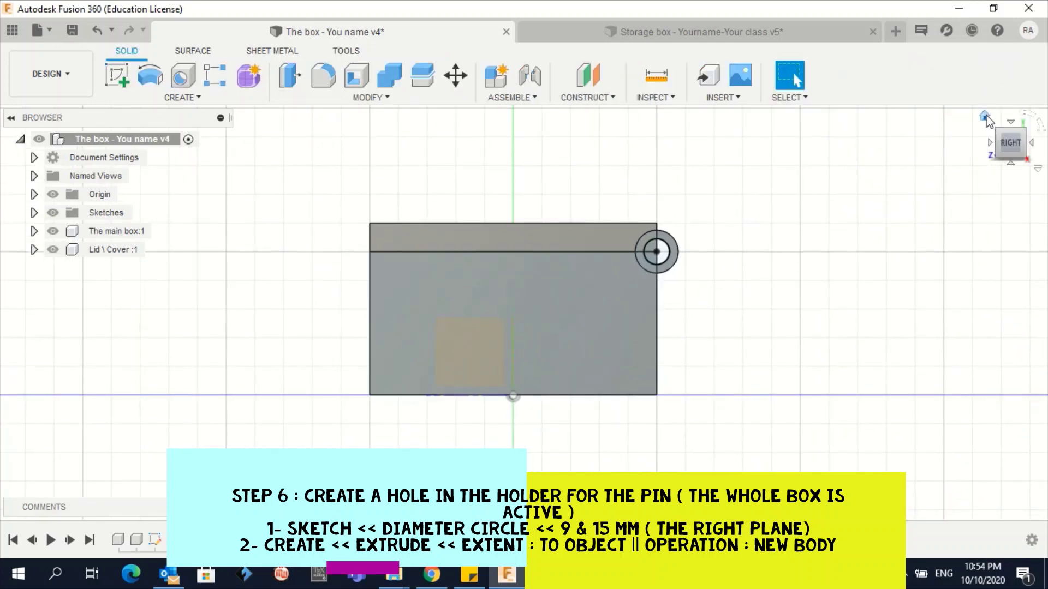
Step: Extrude the 9 mm circle as a cut along the pin holder, with extent To Object up to the main box's opposite side face
{"action": "left_click", "coordinate": [986, 118]}
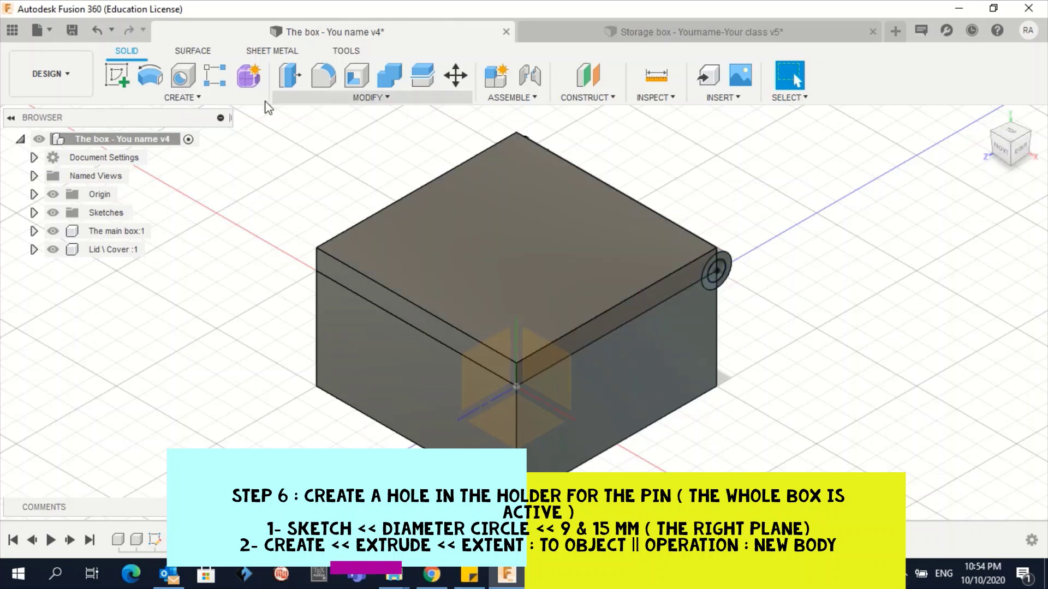
{"action": "left_click", "coordinate": [183, 97]}
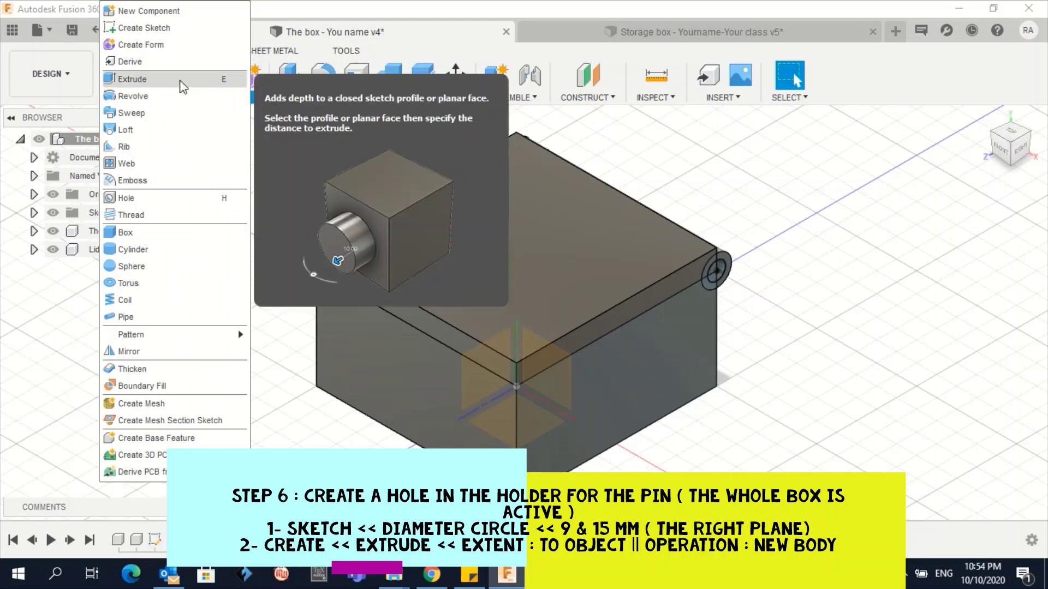
{"action": "left_click", "coordinate": [183, 82]}
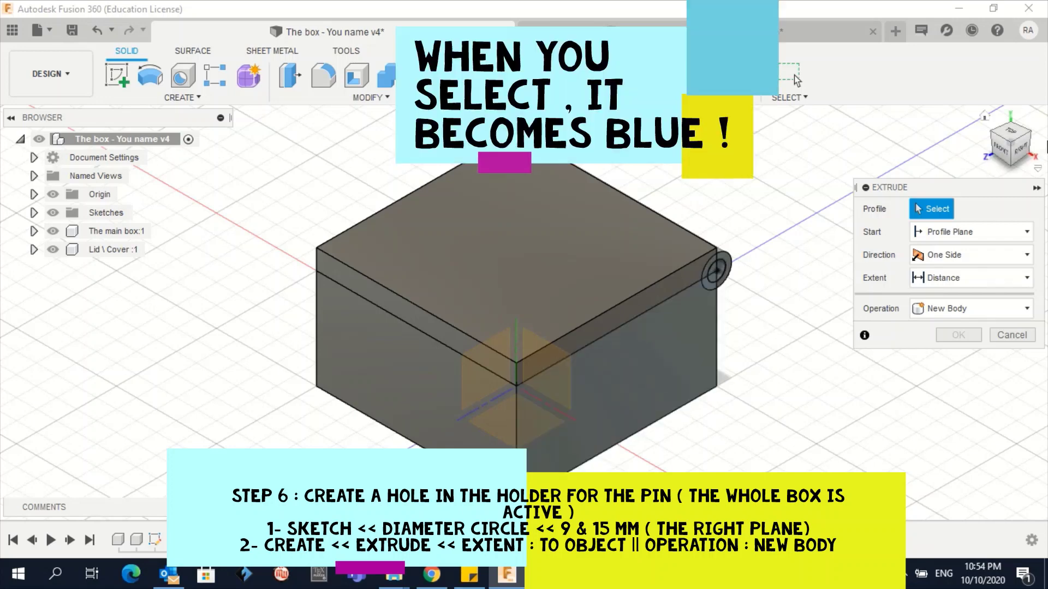
{"action": "left_click", "coordinate": [1022, 155]}
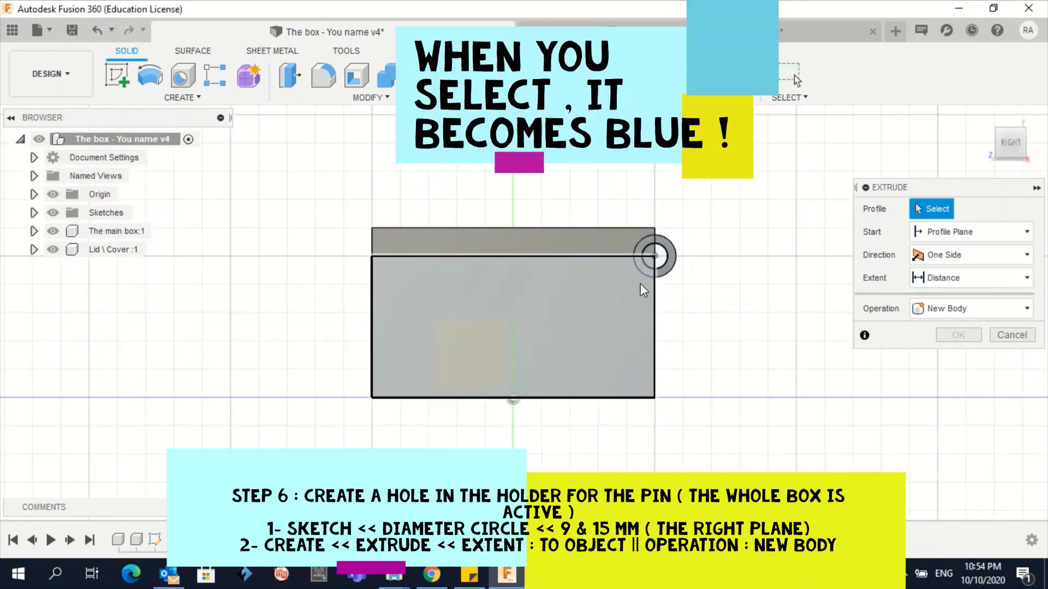
{"action": "left_click", "coordinate": [655, 256]}
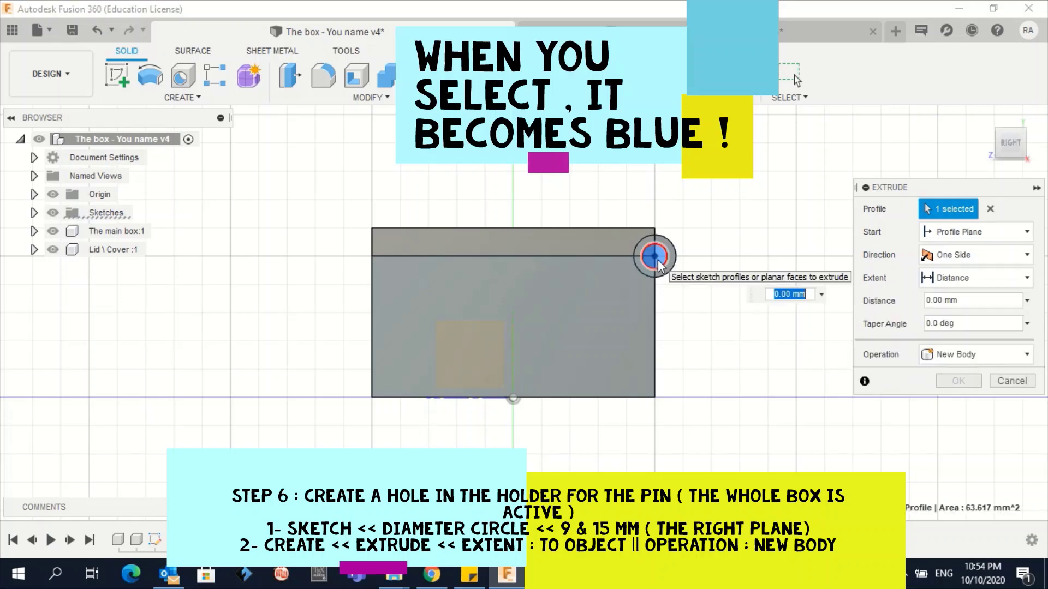
{"action": "left_click", "coordinate": [984, 117]}
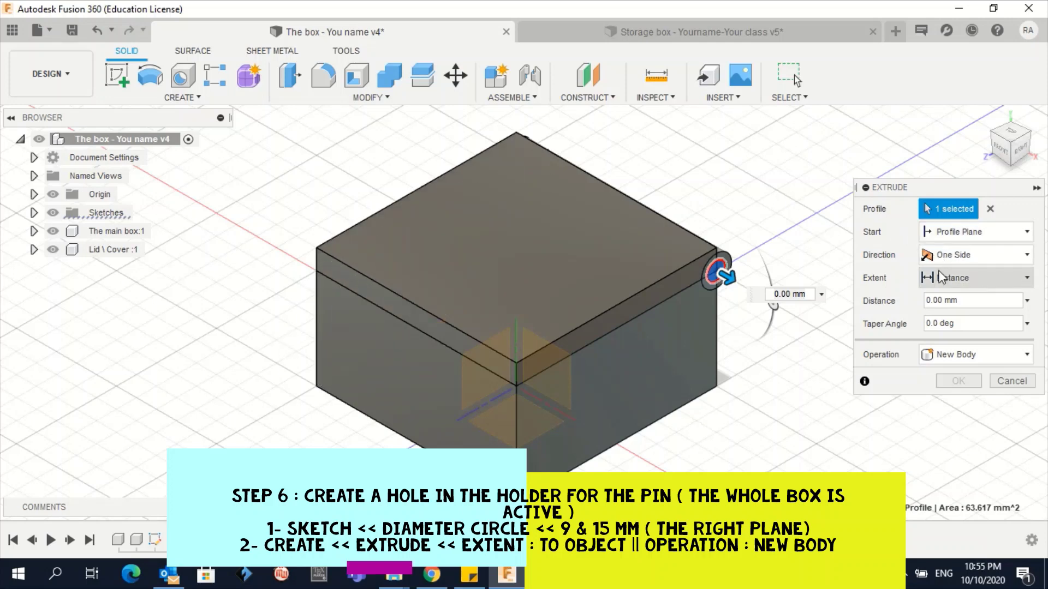
{"action": "left_click", "coordinate": [960, 278]}
{"action": "left_click", "coordinate": [950, 319]}
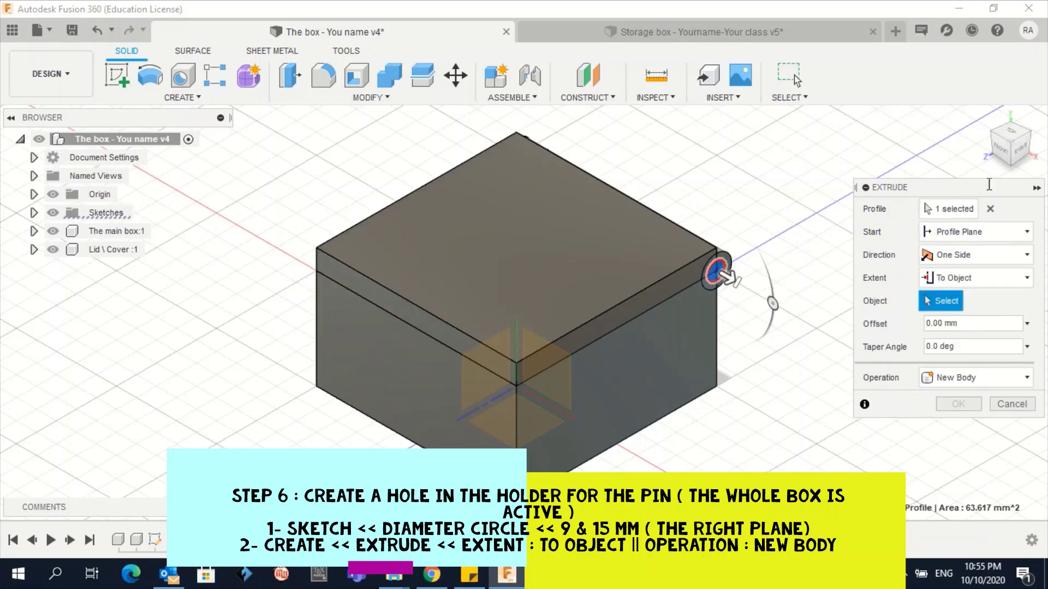
{"action": "left_click", "coordinate": [990, 135]}
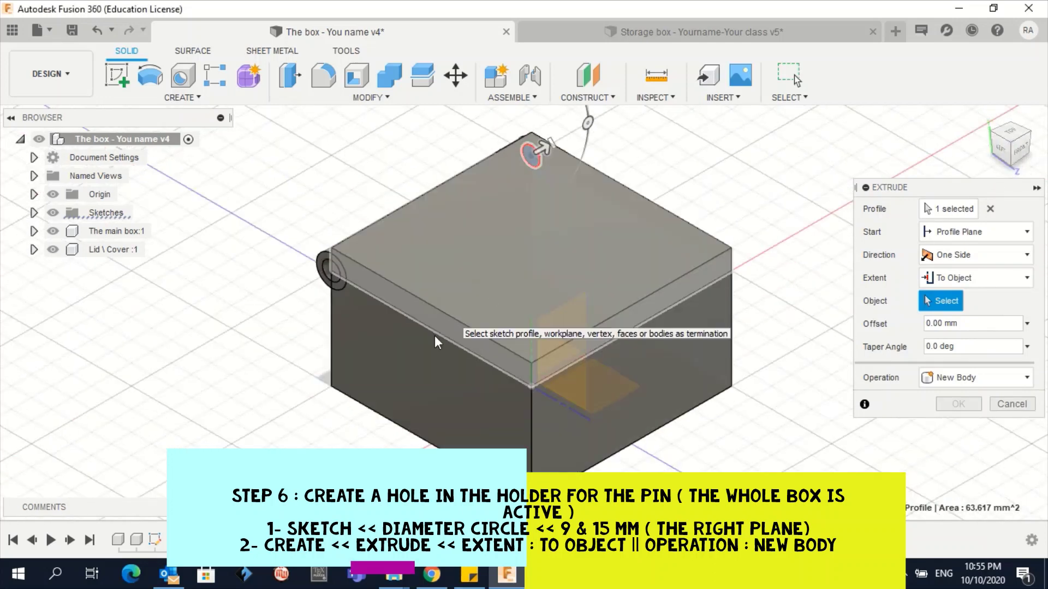
{"action": "left_click", "coordinate": [381, 336]}
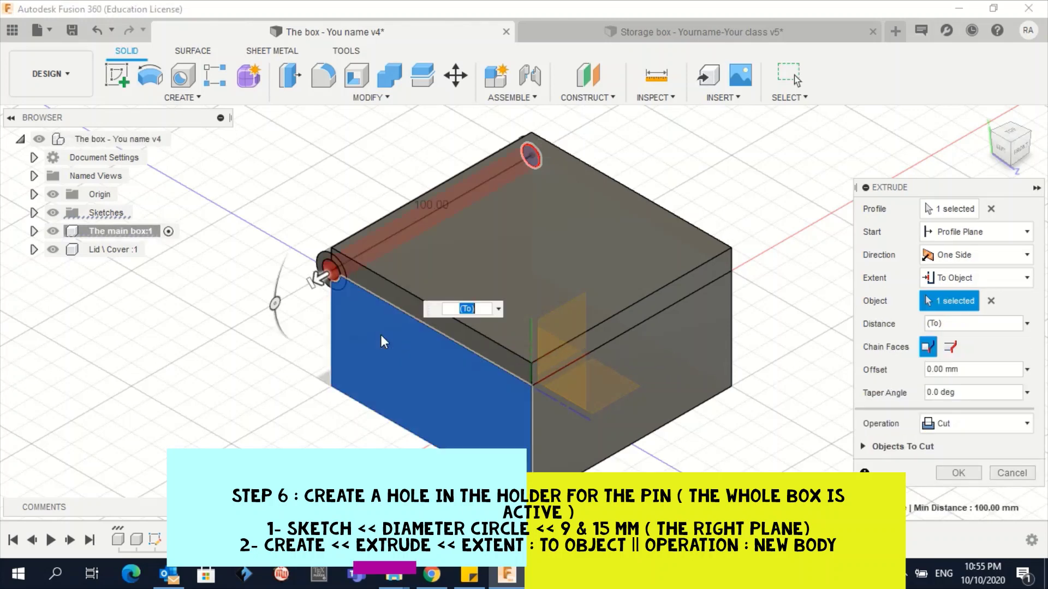
{"action": "left_click", "coordinate": [963, 430]}
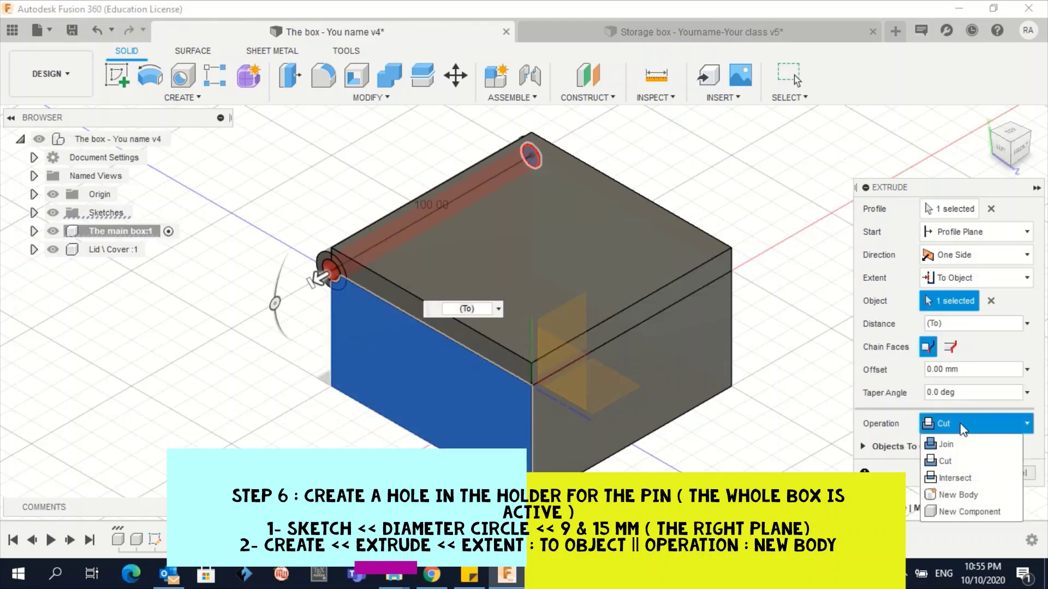
{"action": "left_click", "coordinate": [962, 465]}
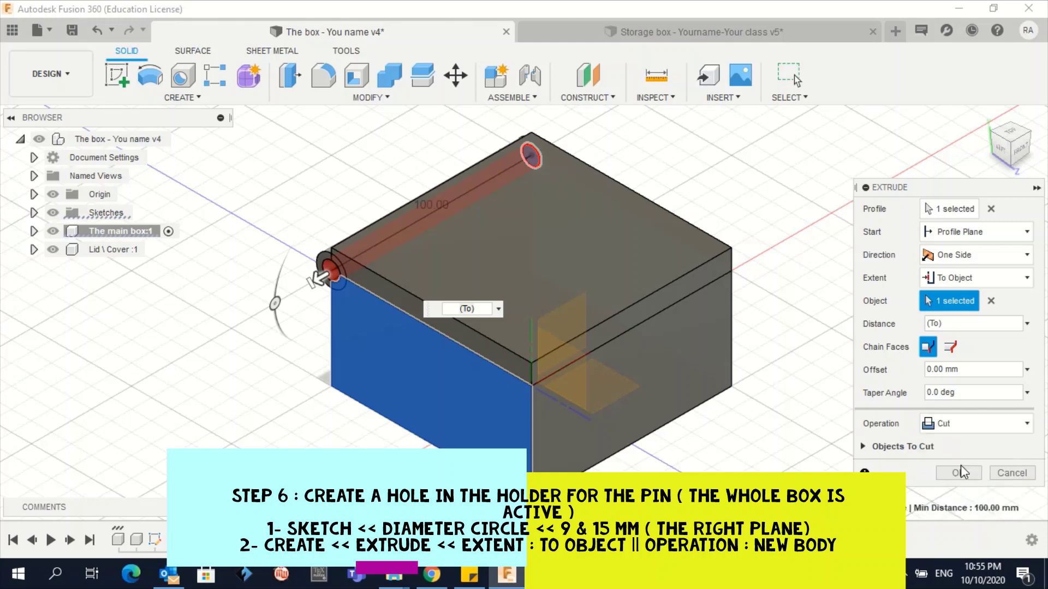
{"action": "key", "text": "Return"}
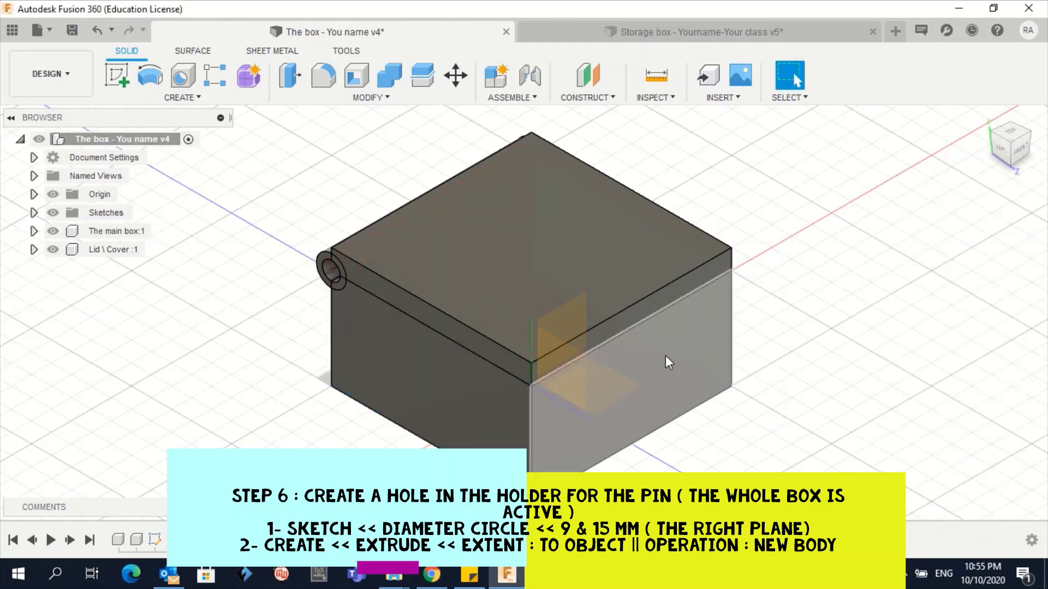
{"action": "left_click", "coordinate": [985, 115]}
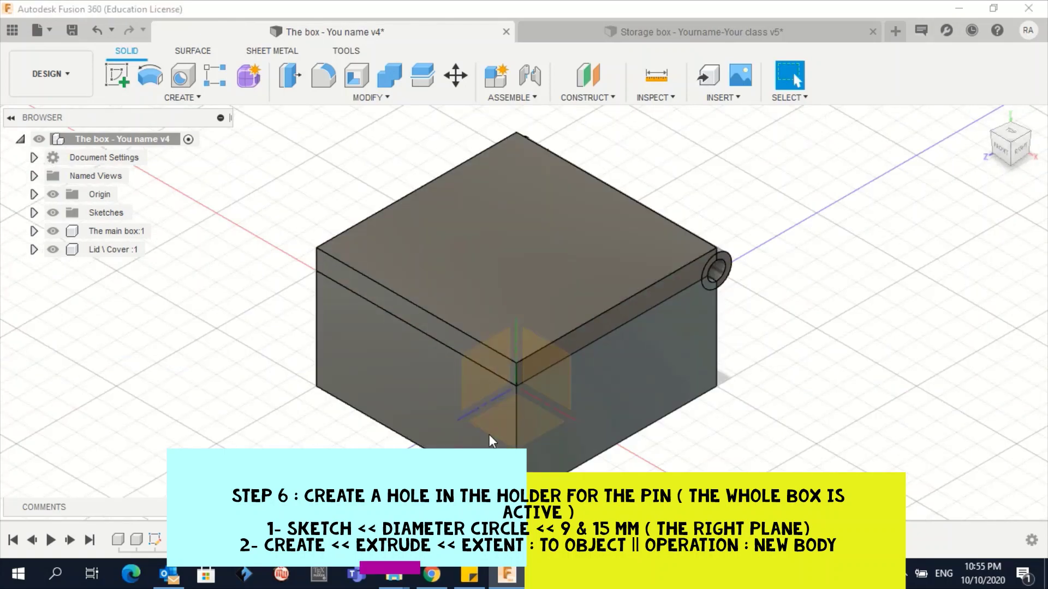
{"action": "middle_click_drag", "start_coordinate": [739, 302], "coordinate": [615, 233], "text": "shift"}
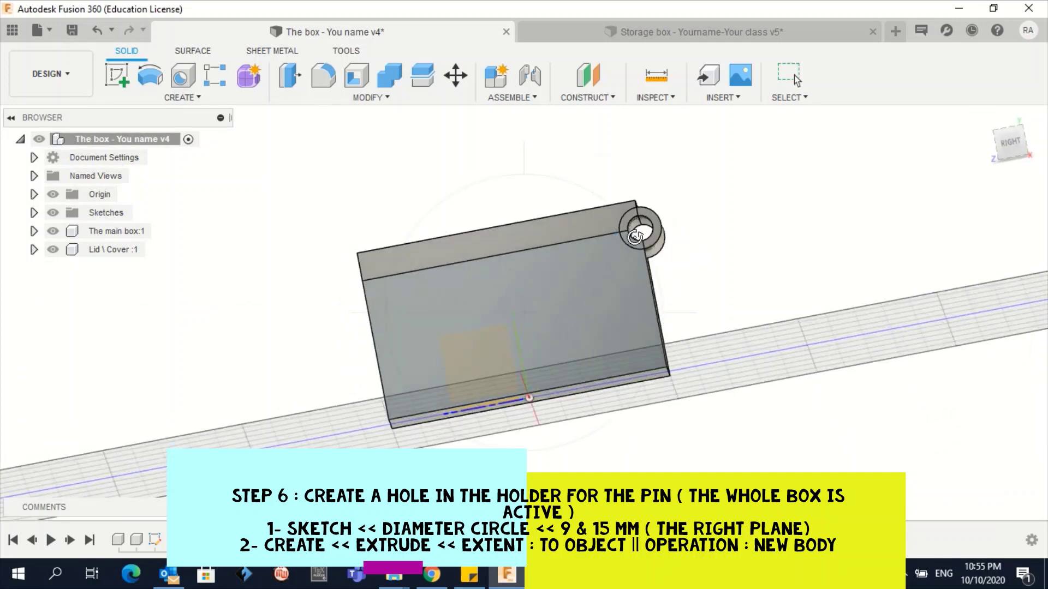